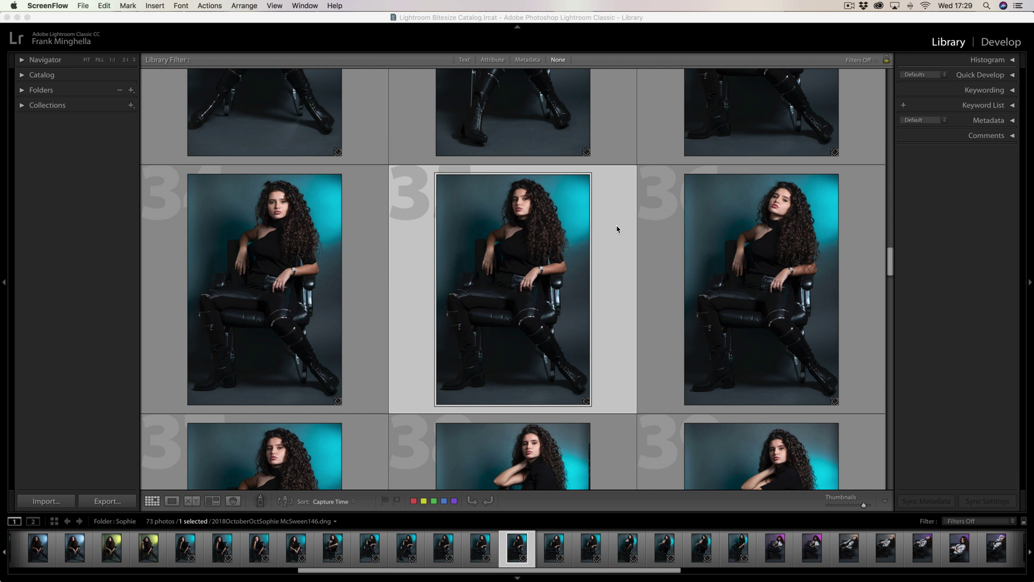
# View the selected photo in the Develop module and return to the Library grid
pyautogui.click(1004, 43)
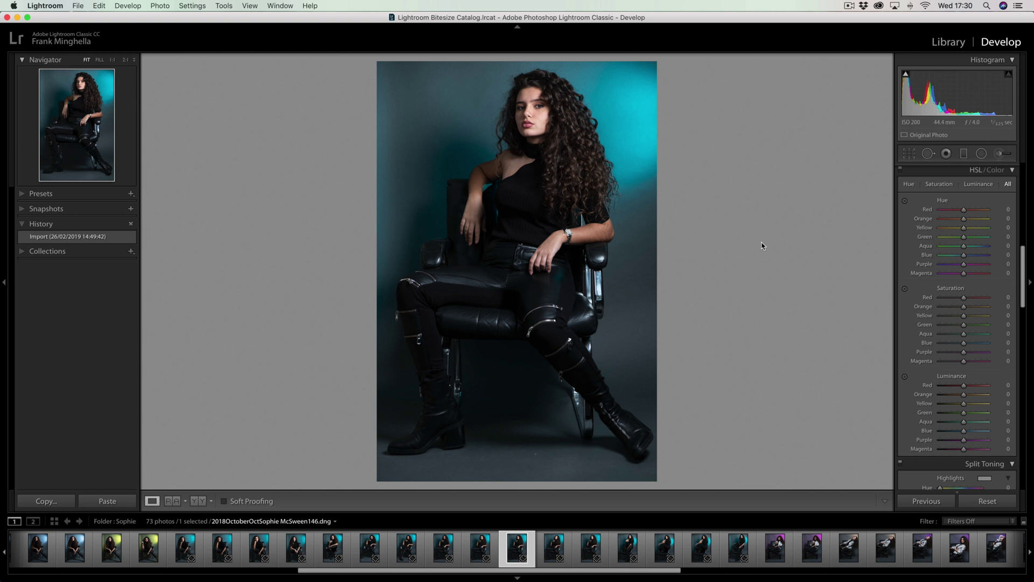
pyautogui.click(952, 44)
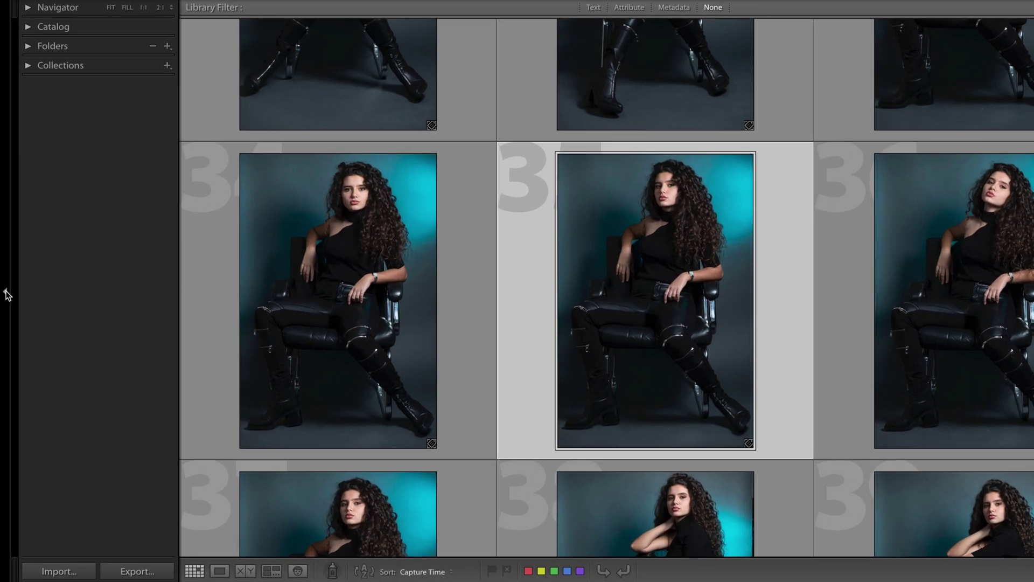
# Hide and reshow the panel group containing Navigator, Catalog, Folders and Collections, and look at its hiding options
pyautogui.click(6, 295)
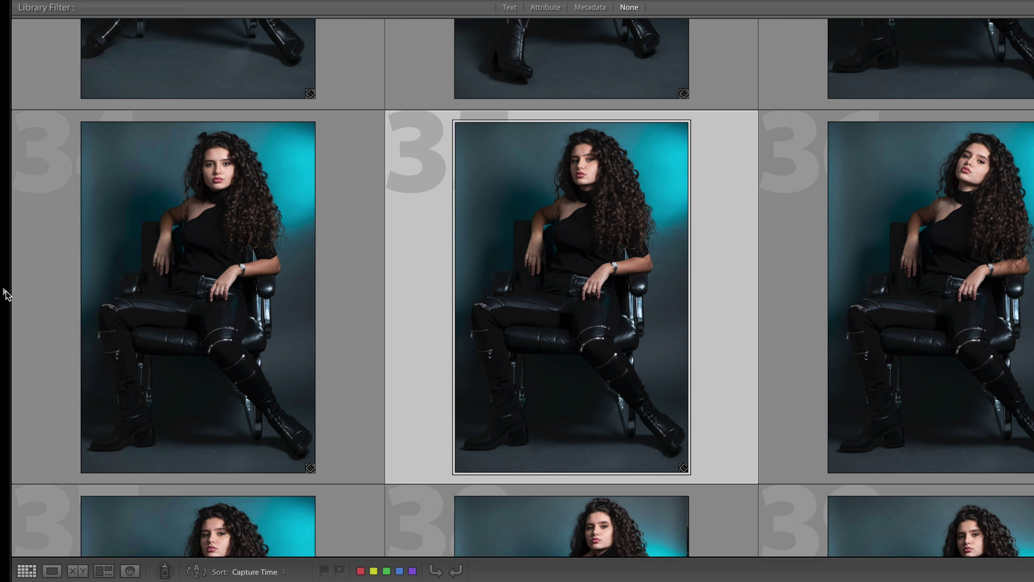
pyautogui.click(6, 295)
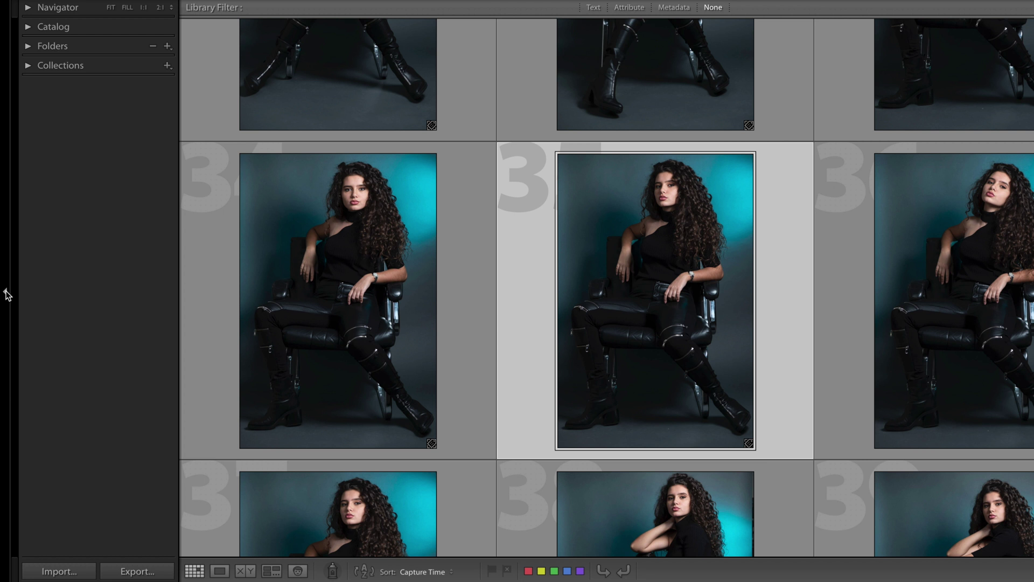
pyautogui.rightClick(6, 294)
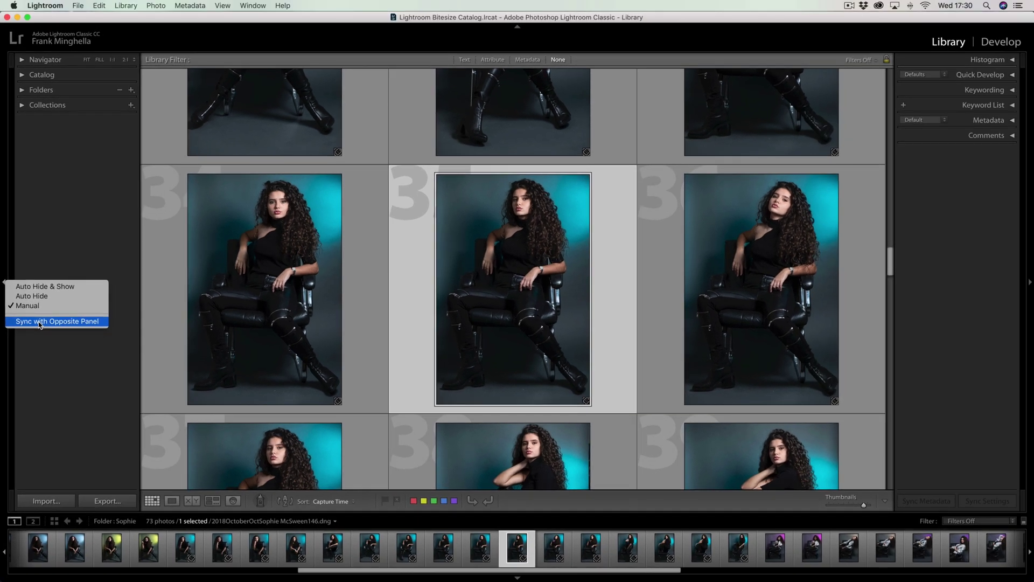
pyautogui.click(39, 322)
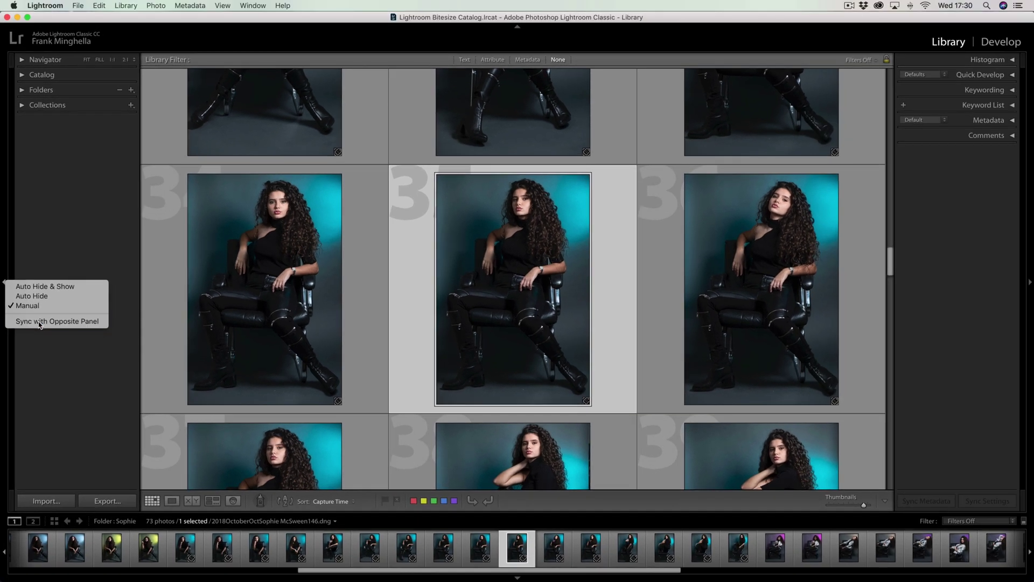
pyautogui.click(5, 284)
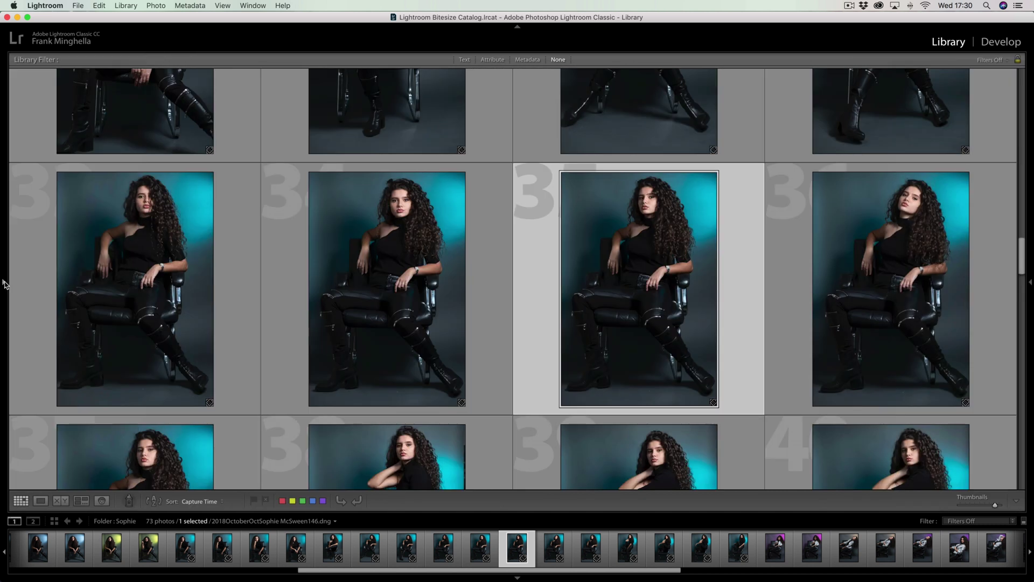
pyautogui.click(4, 283)
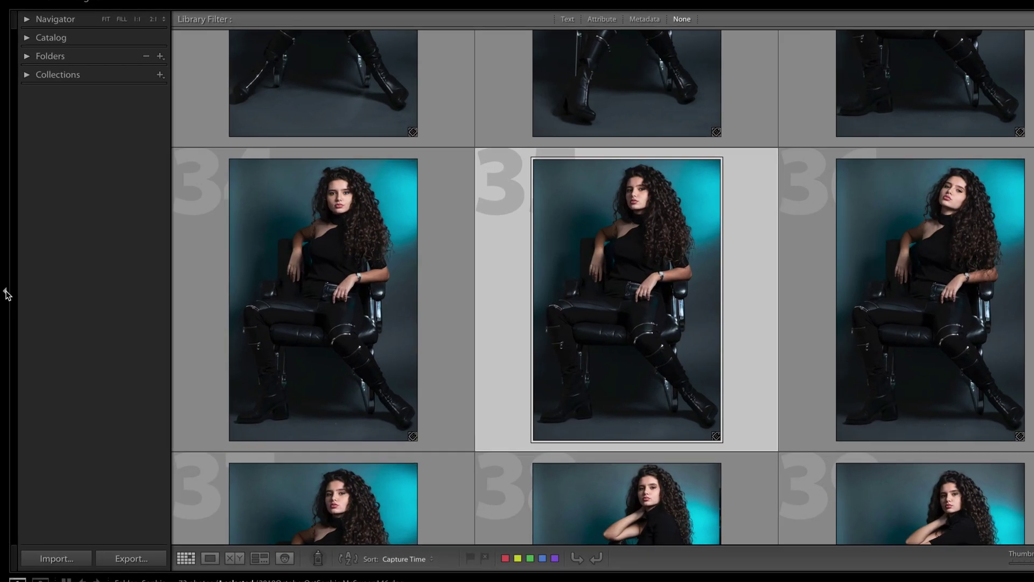
# Set the Navigator-side panel group to Auto Hide & Show and make it reappear from its edge
pyautogui.rightClick(5, 283)
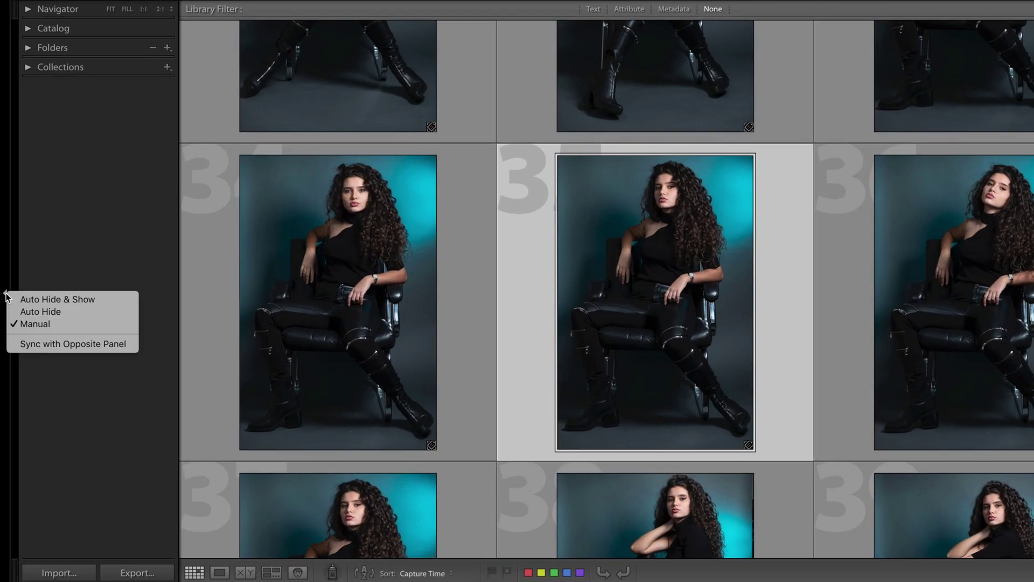
pyautogui.click(51, 299)
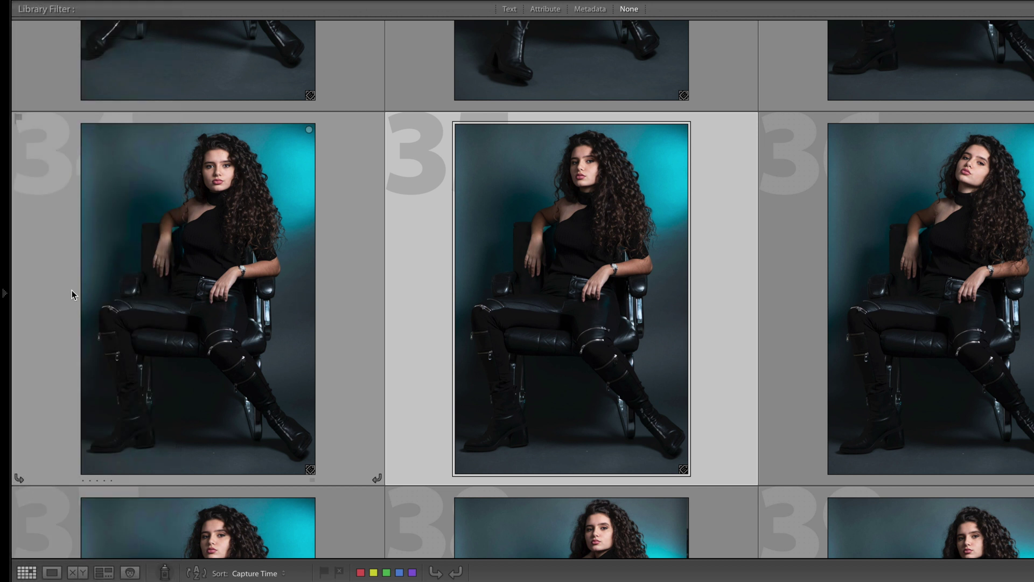
pyautogui.moveTo(6, 294)
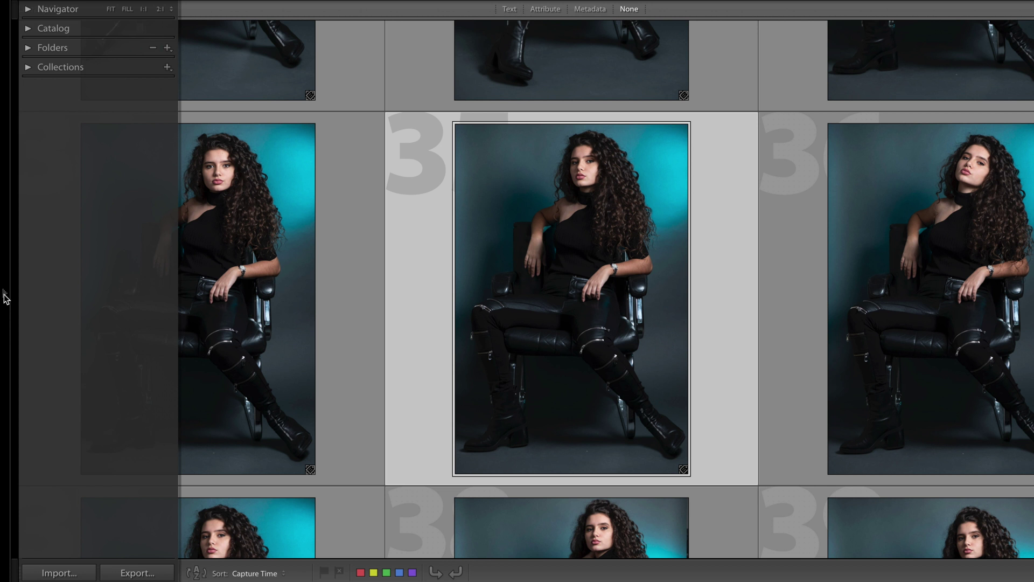
# Set the hiding mode of the Navigator-side panel group back to Manual
pyautogui.rightClick(4, 298)
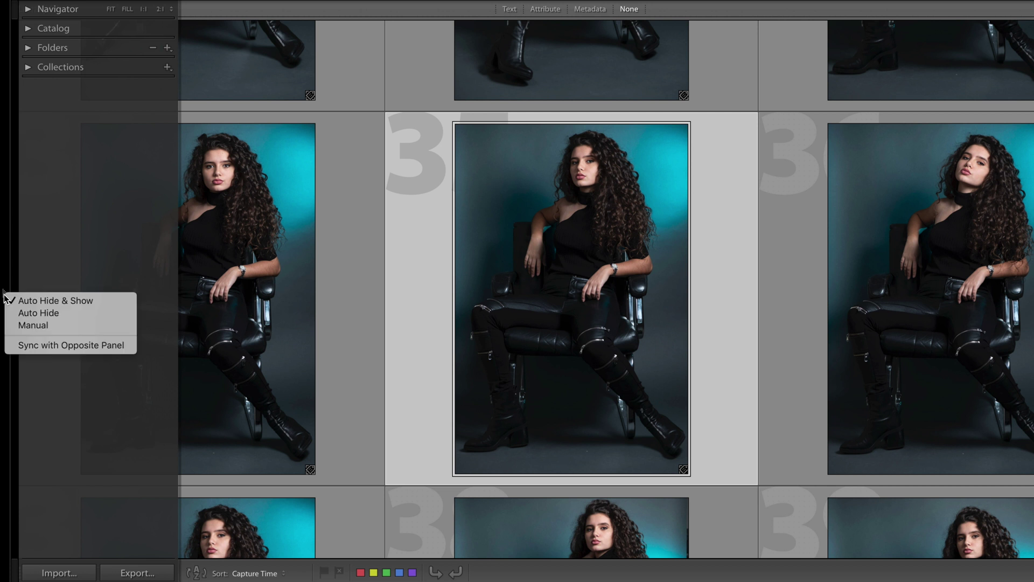
pyautogui.click(30, 303)
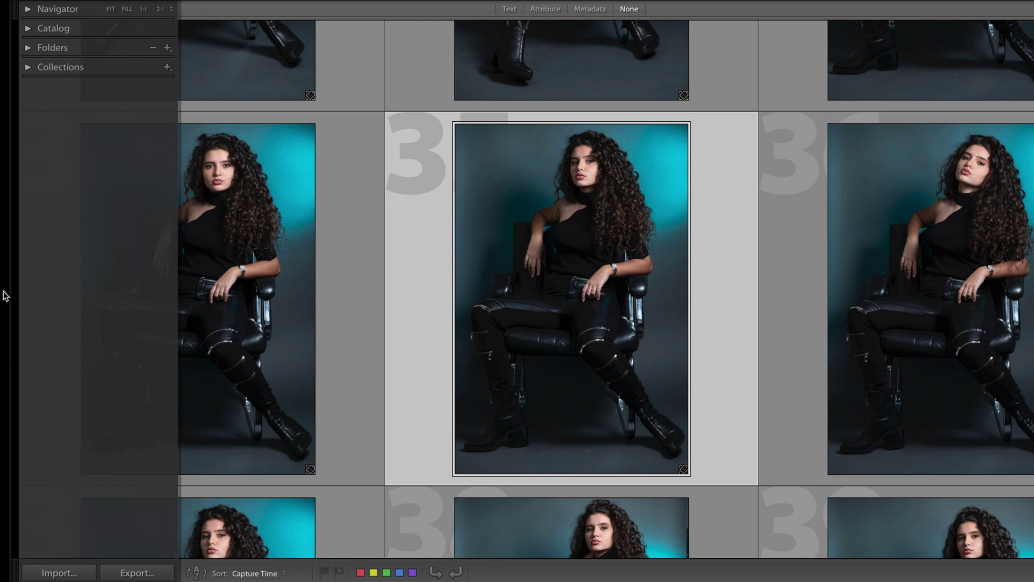
pyautogui.rightClick(4, 294)
pyautogui.click(28, 322)
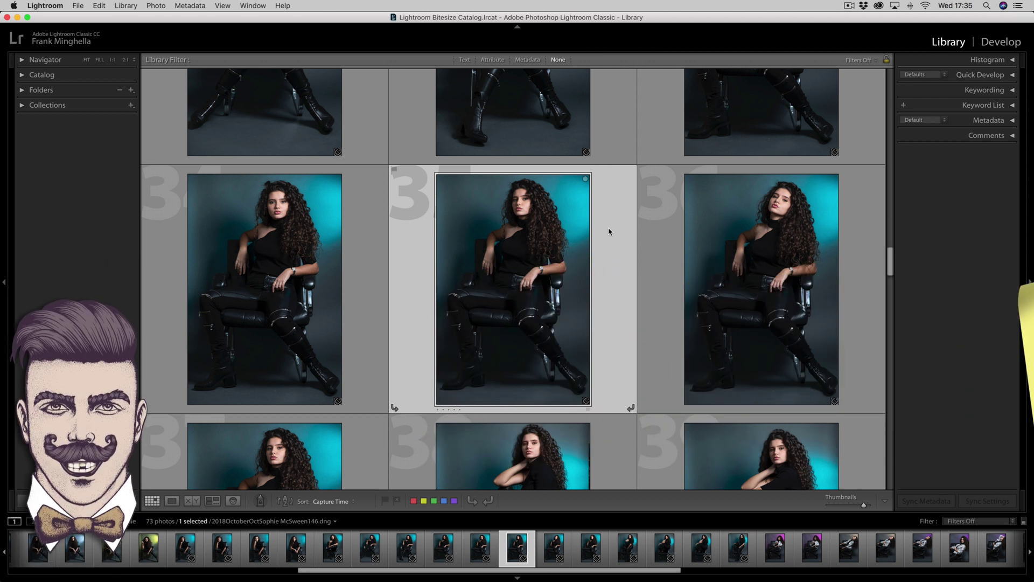
# Browse the grid photos with Lights Out, first dimmed and fully blacked out, and turn the lights back on
pyautogui.press('l')
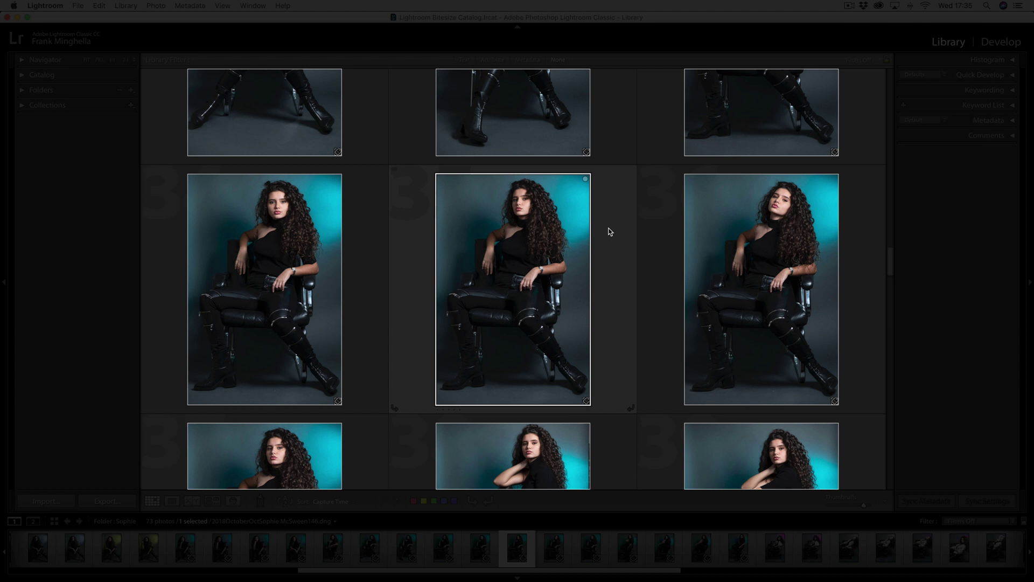
pyautogui.press('l')
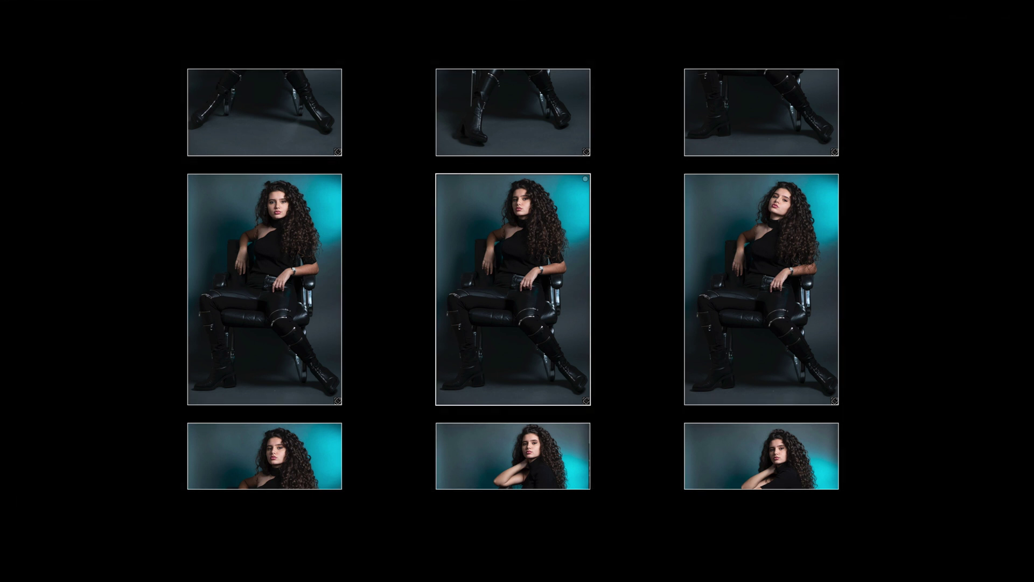
pyautogui.scroll(-4, 646, 230)
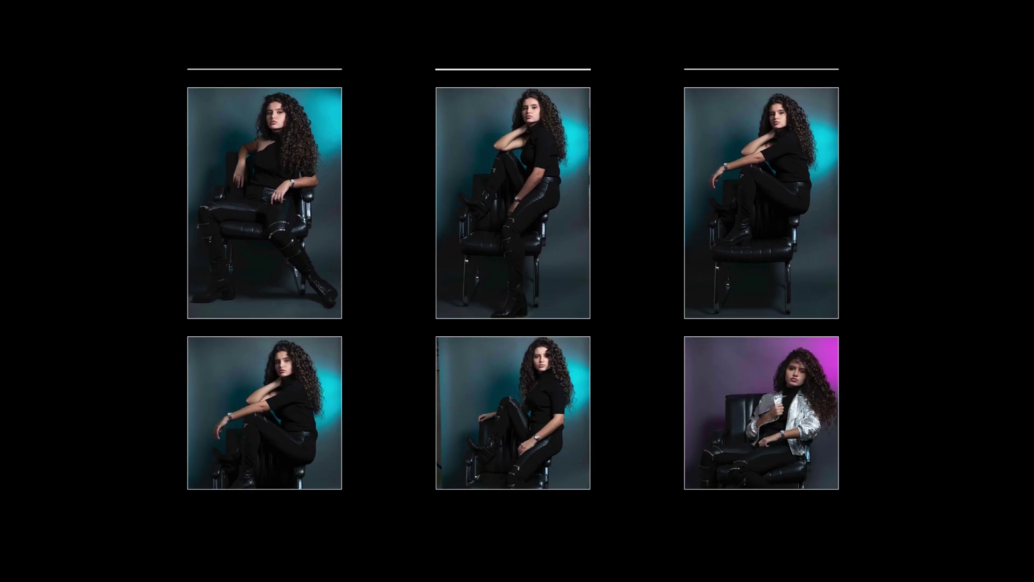
pyautogui.scroll(-5, 645, 230)
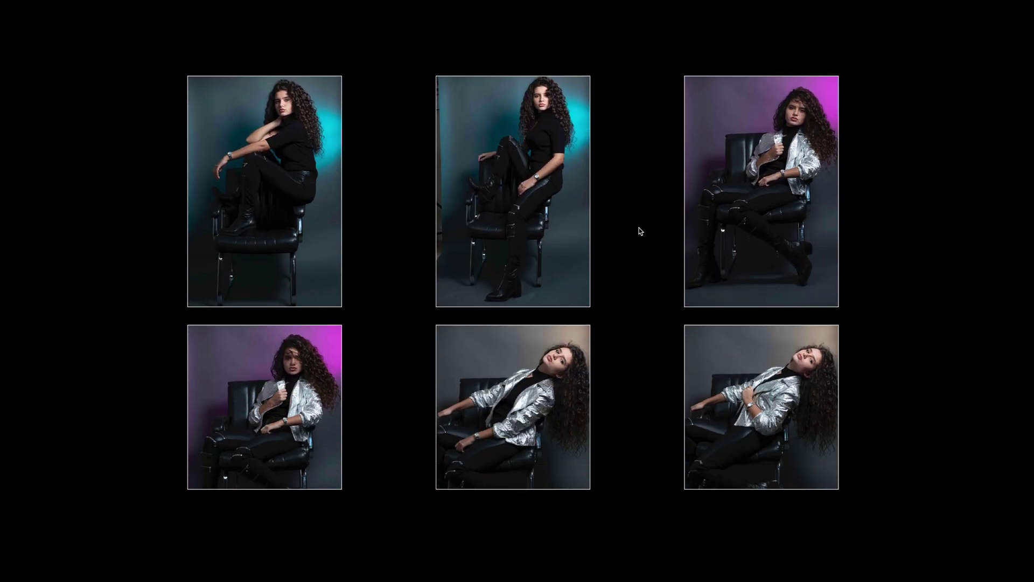
pyautogui.scroll(5, 640, 231)
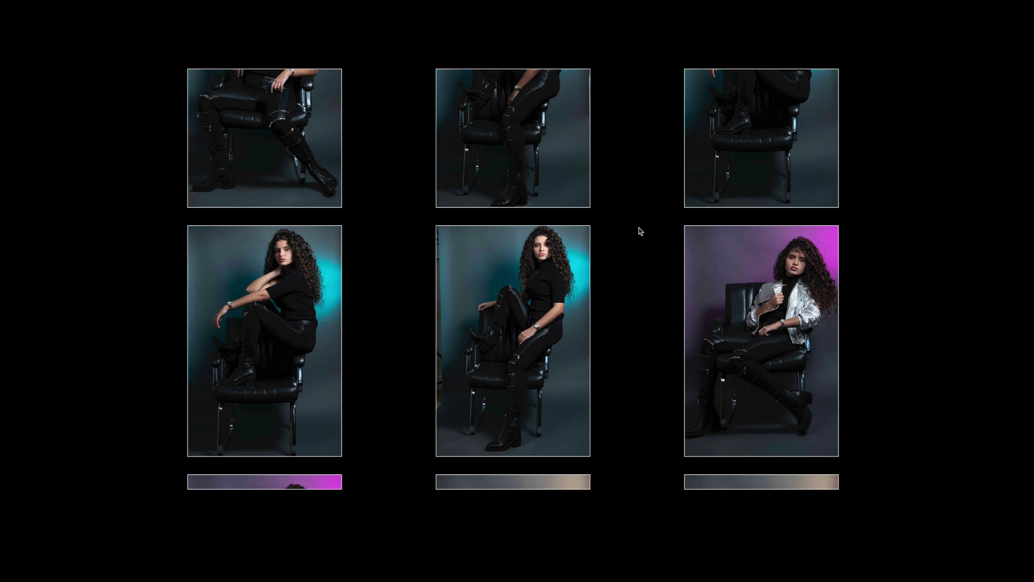
pyautogui.scroll(4, 640, 230)
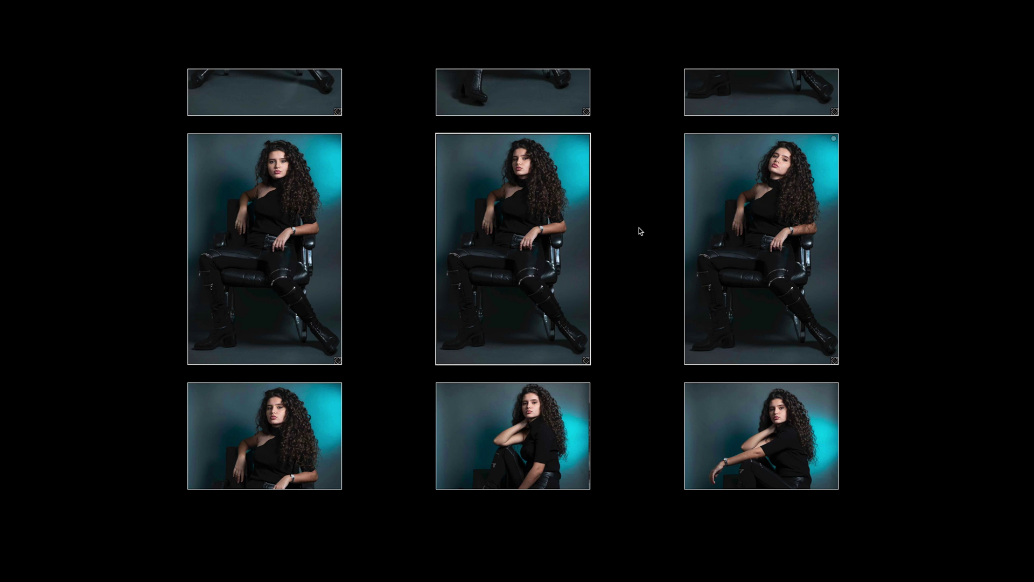
pyautogui.press('l')
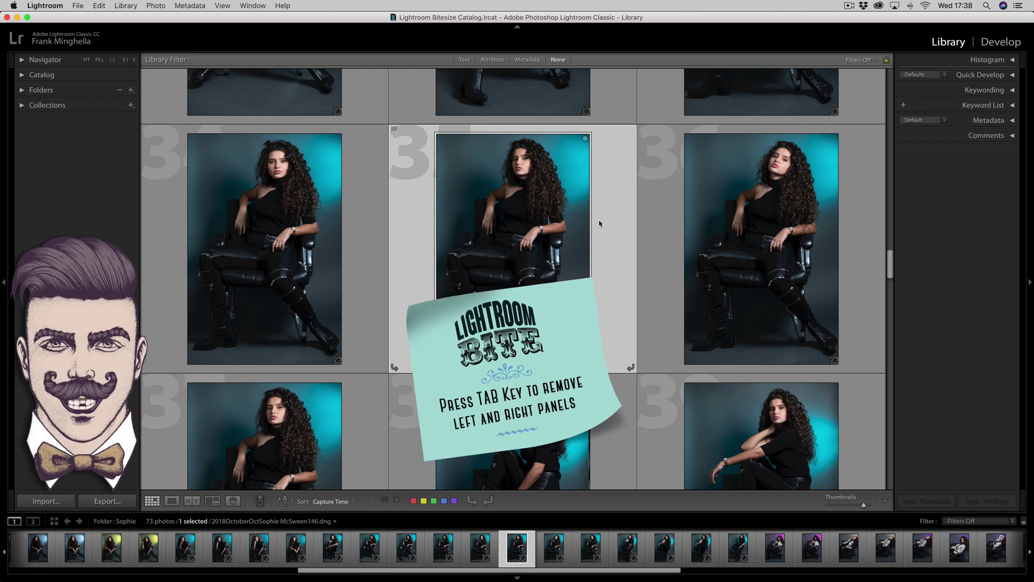
# Hide both side panel groups, extend the hiding to all panels, and bring every panel back
pyautogui.press('Tab')
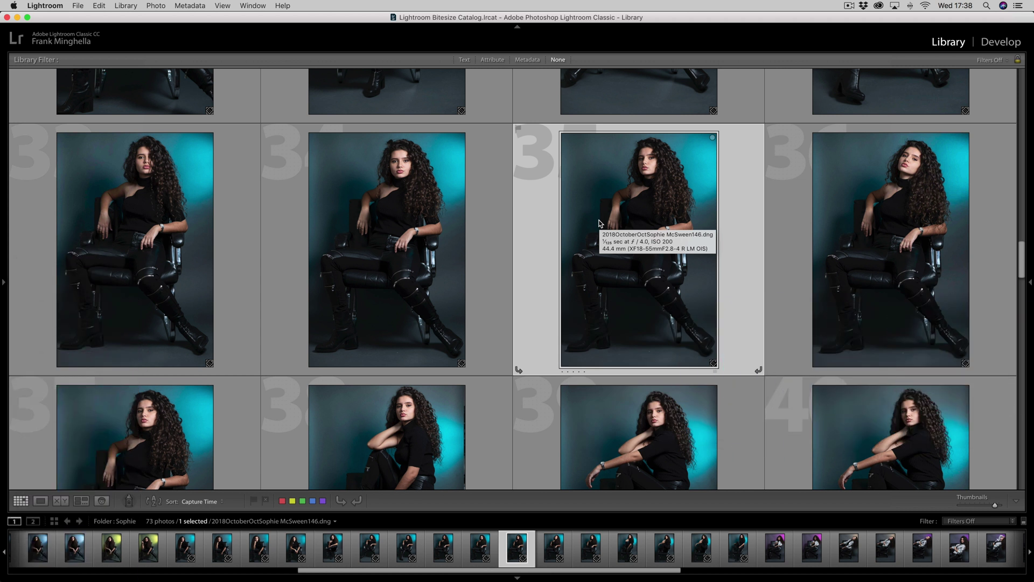
pyautogui.hotkey('shift', 'Tab')
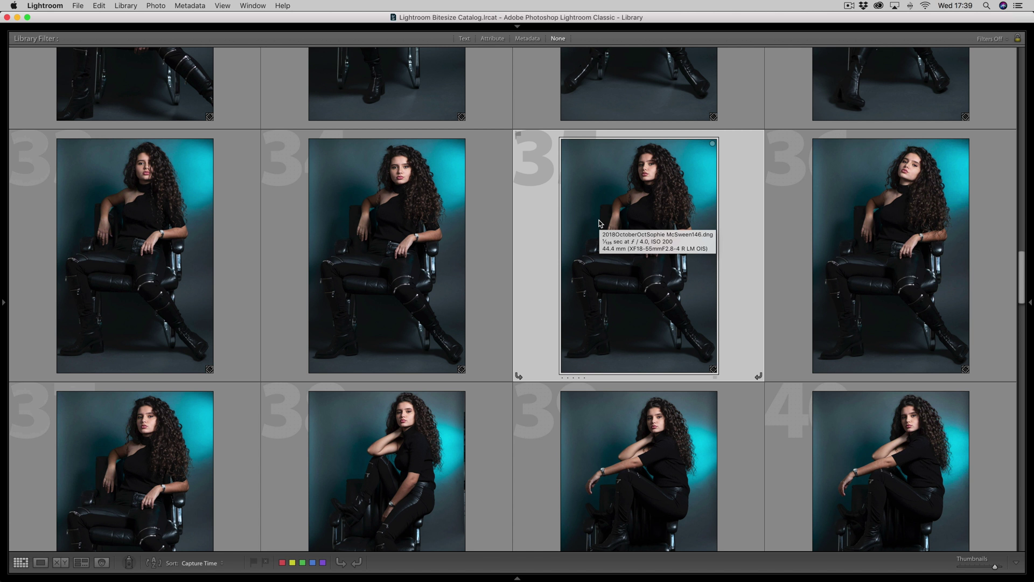
pyautogui.hotkey('shift', 'Tab')
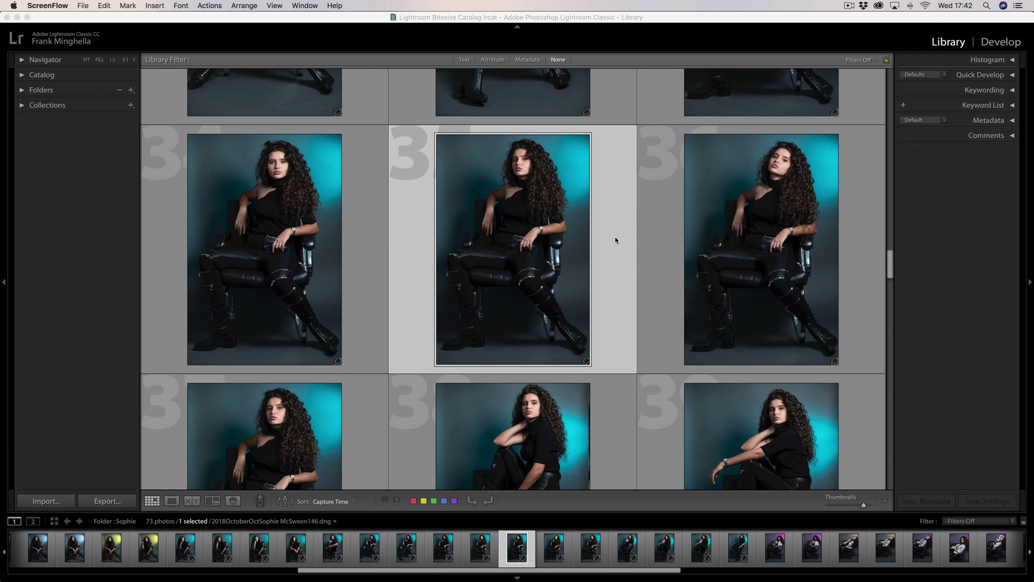
# Preview the selected photo and its neighbours full screen, and reselect photo 35 in the grid
pyautogui.click(413, 209)
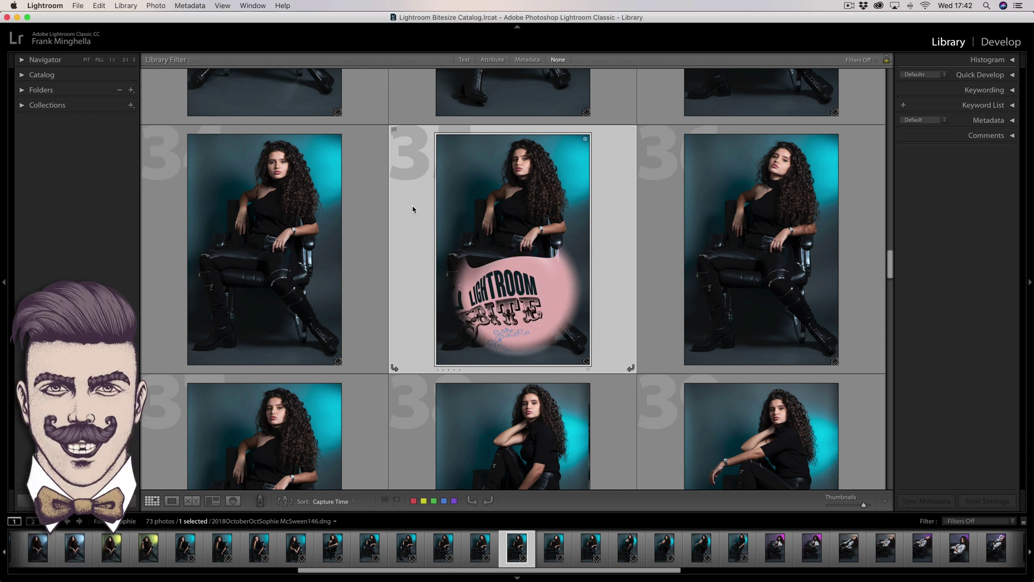
pyautogui.press('f')
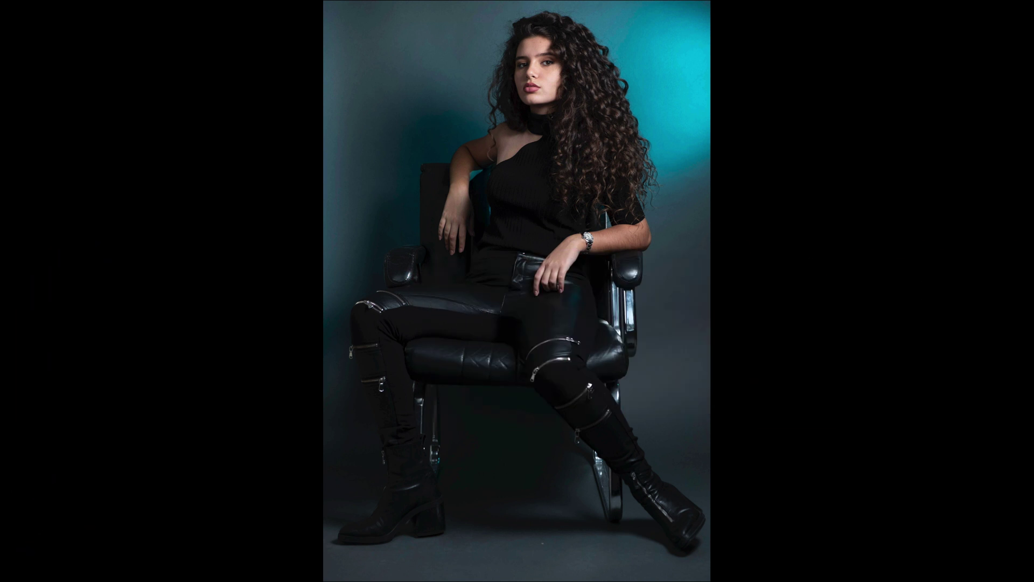
pyautogui.press('Right')
pyautogui.press('Right')
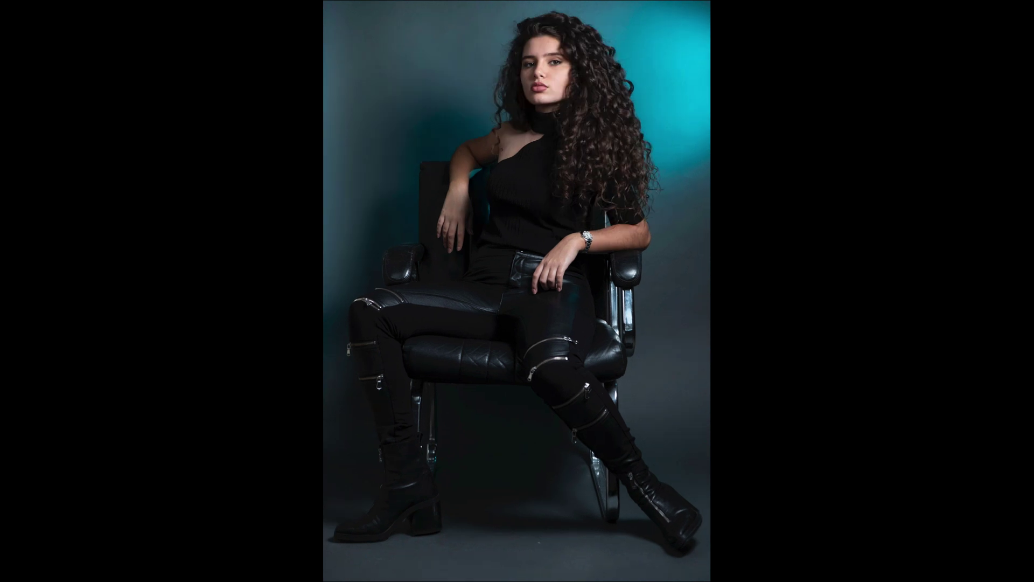
pyautogui.press('Right')
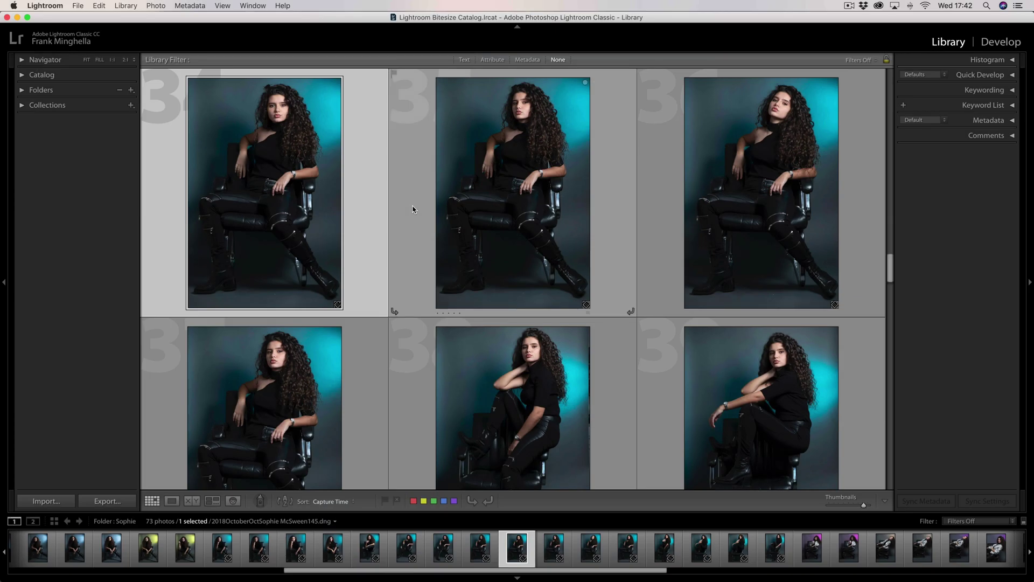
pyautogui.click(413, 209)
pyautogui.scroll(1, 602, 217)
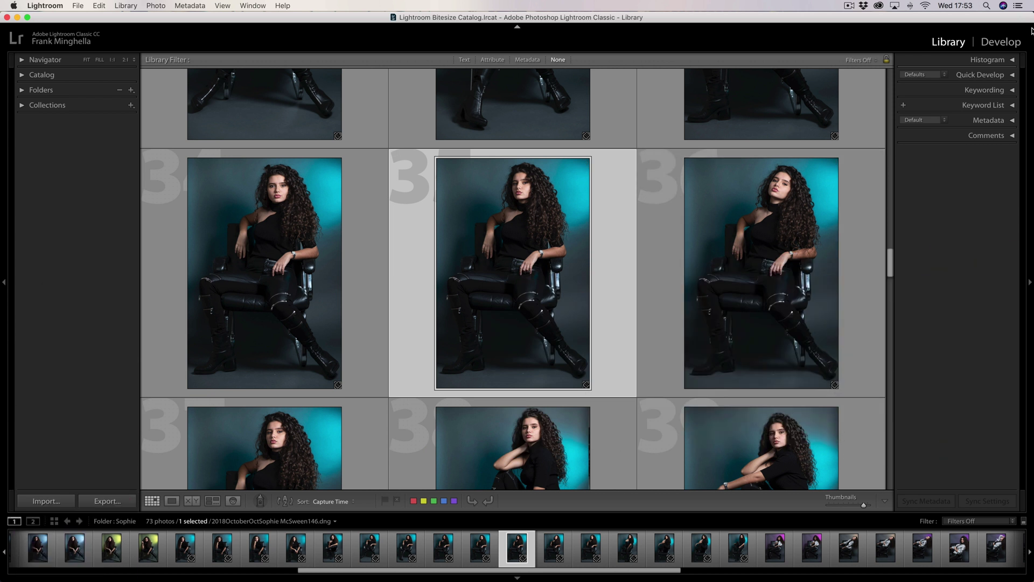
# Open the photo in the Develop module and hide the Navigator-side panels, the filmstrip and the module picker
pyautogui.click(1002, 43)
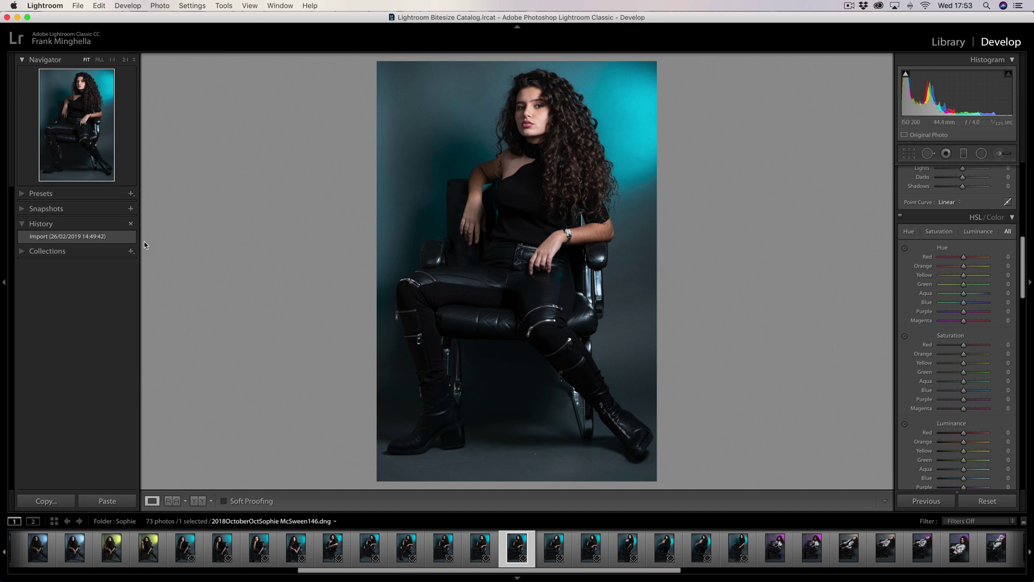
pyautogui.click(5, 282)
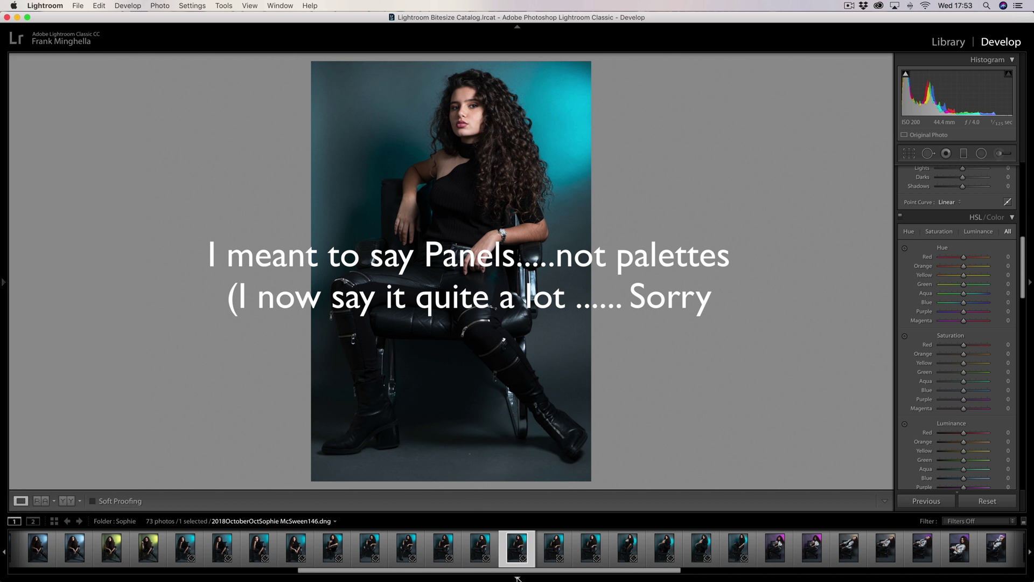
pyautogui.click(517, 578)
pyautogui.click(517, 27)
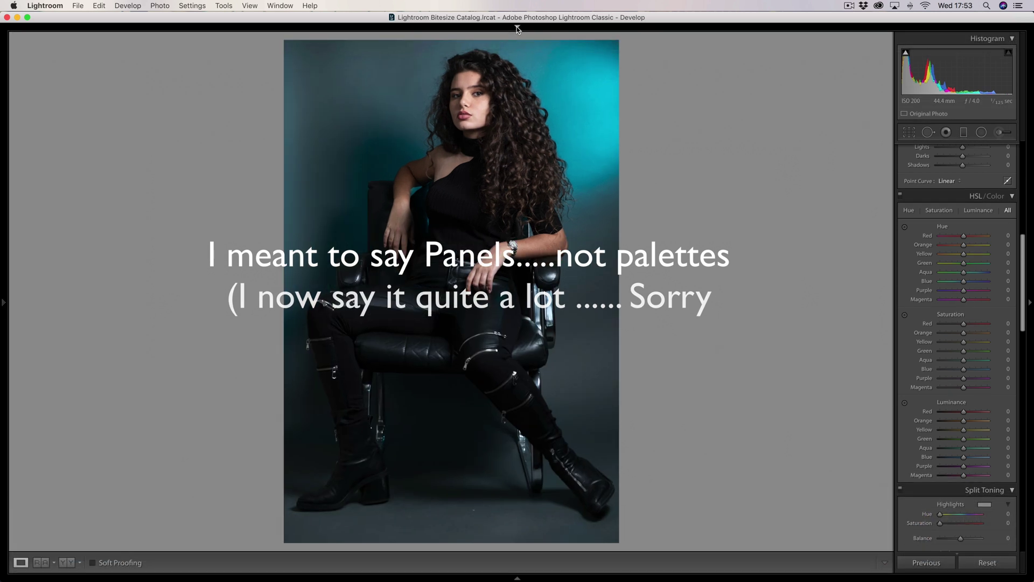
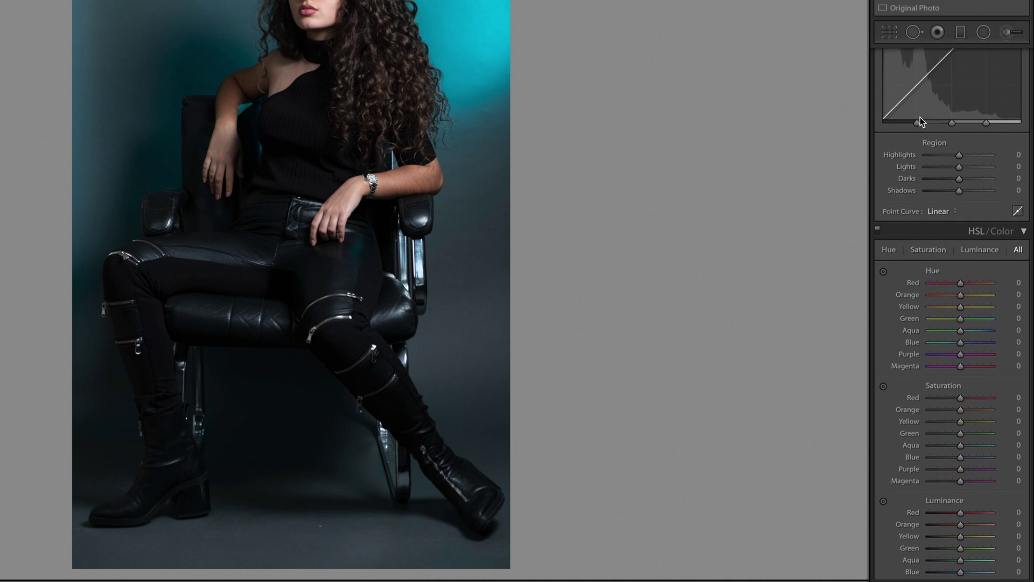
# Look through the expanded Develop adjustment panels, from Basic and Tone Curve down to Effects and Calibration
pyautogui.scroll(2, 920, 117)
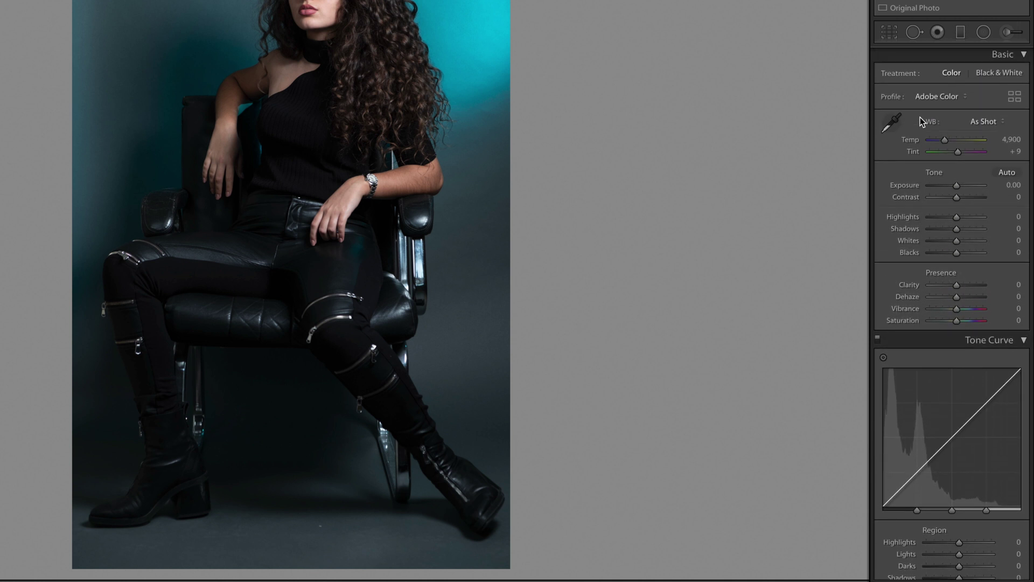
pyautogui.scroll(-3, 919, 124)
pyautogui.scroll(-5, 920, 128)
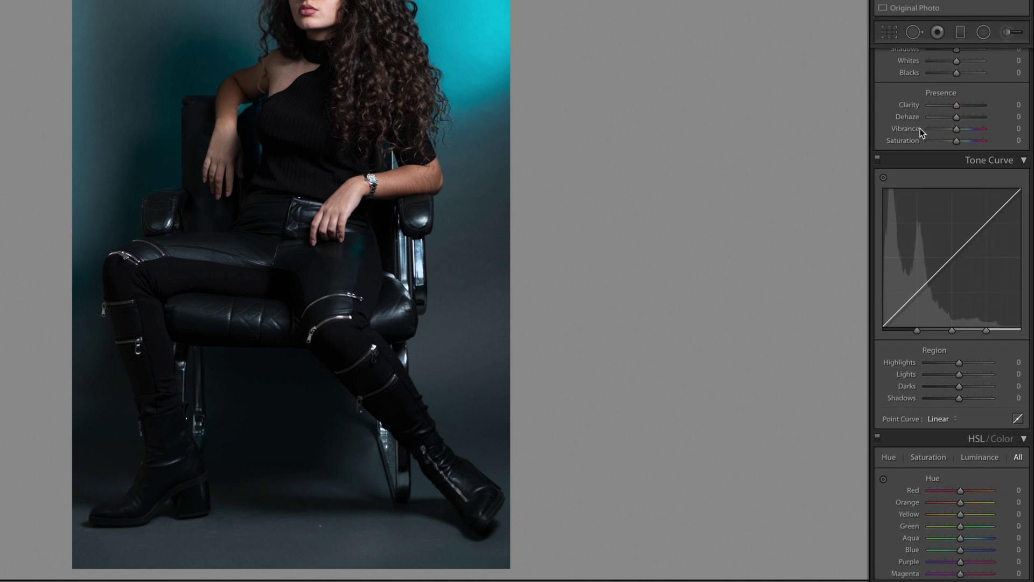
pyautogui.scroll(-6, 920, 128)
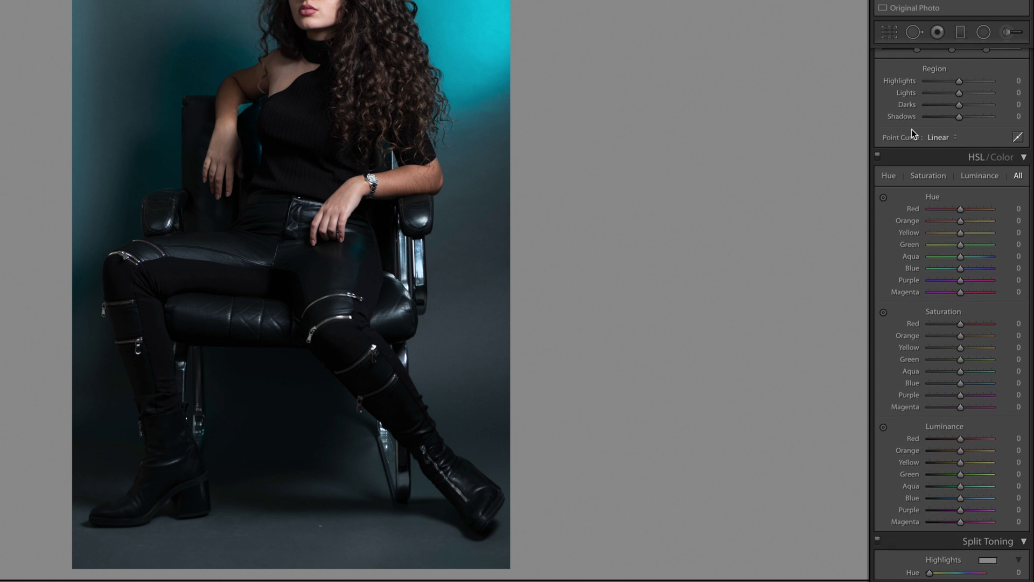
pyautogui.scroll(-4, 912, 129)
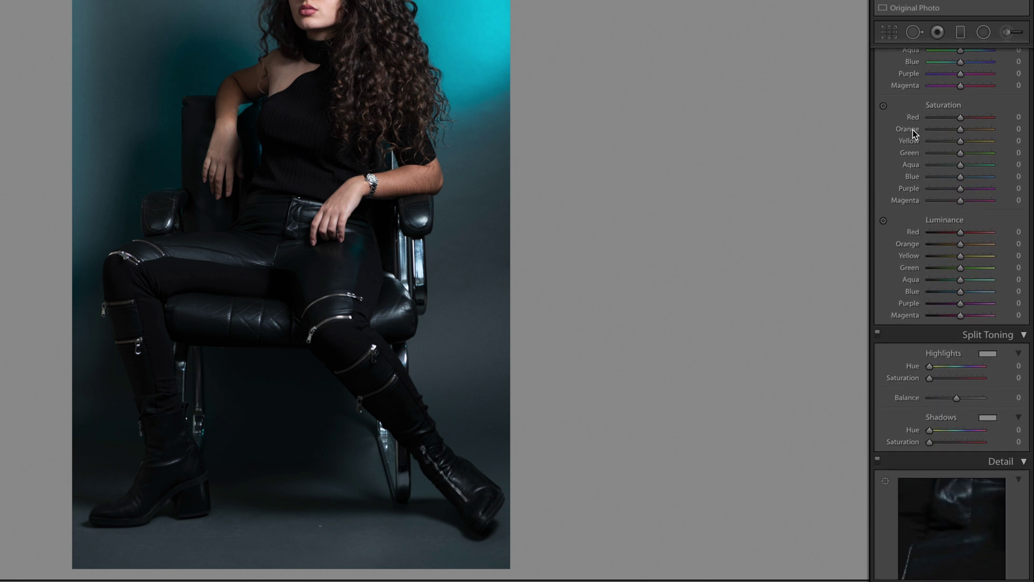
pyautogui.scroll(-4, 912, 129)
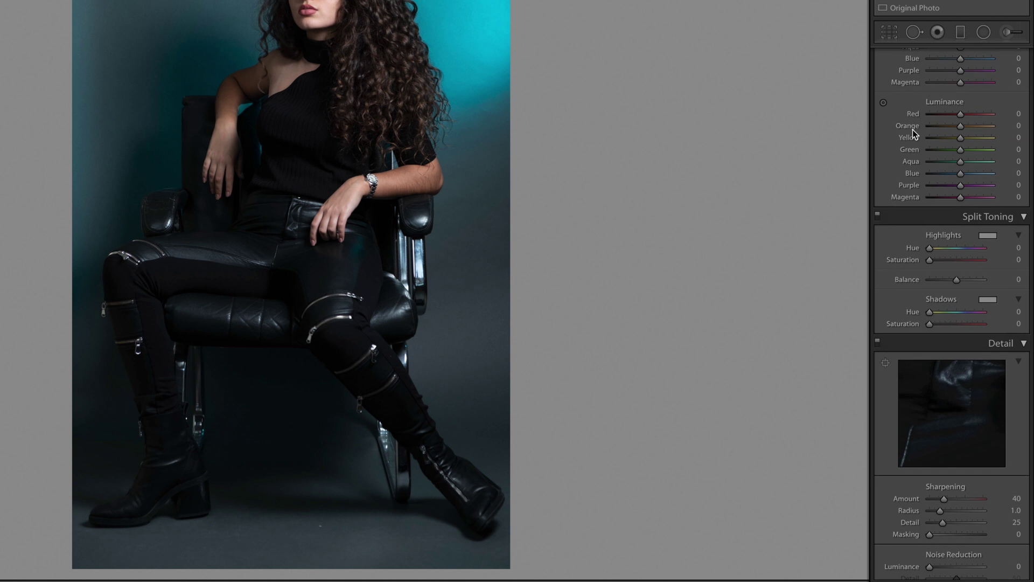
pyautogui.scroll(-3, 912, 129)
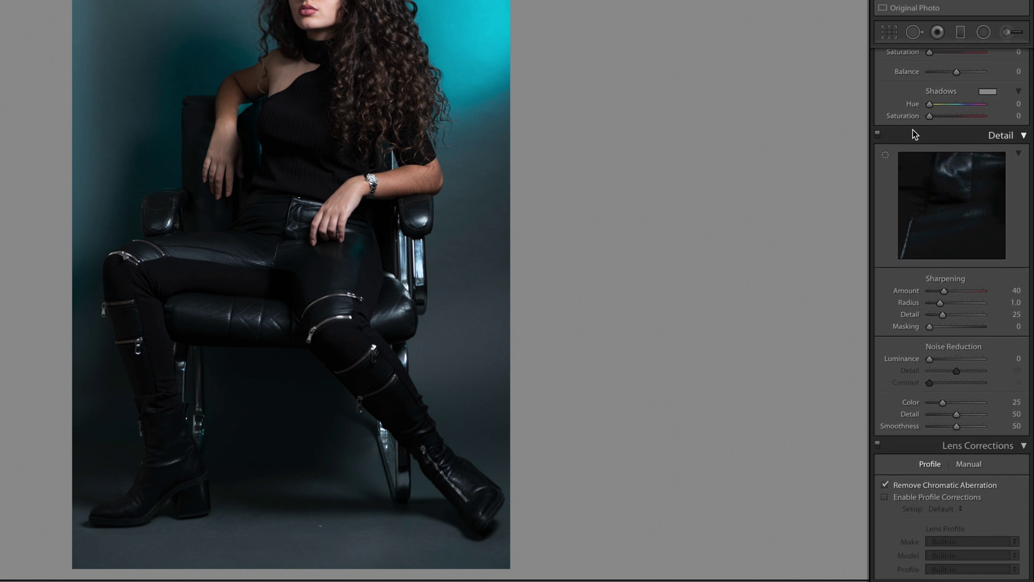
pyautogui.scroll(-2, 913, 129)
pyautogui.scroll(-3, 912, 129)
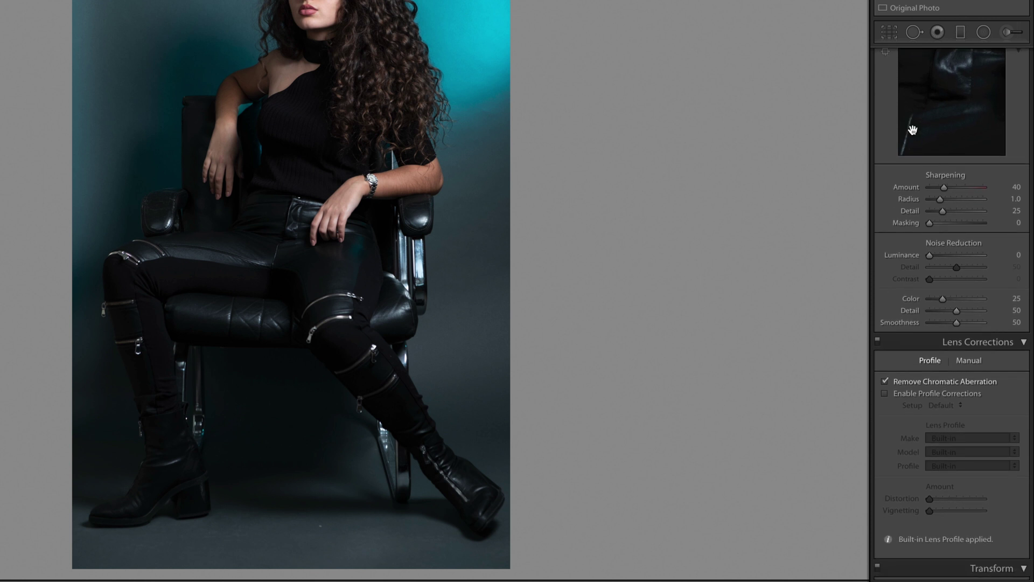
pyautogui.scroll(-4, 913, 129)
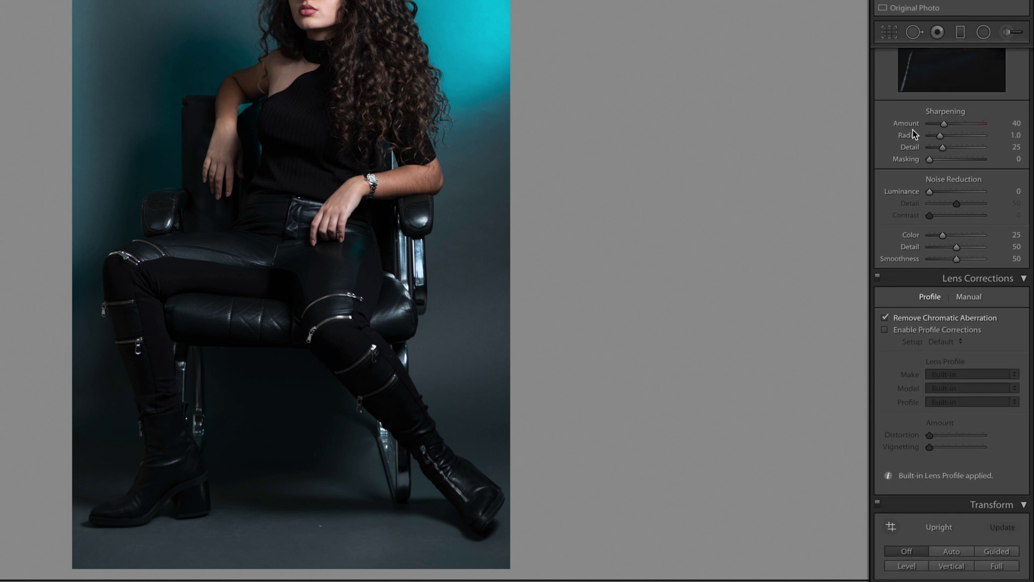
pyautogui.scroll(-4, 912, 130)
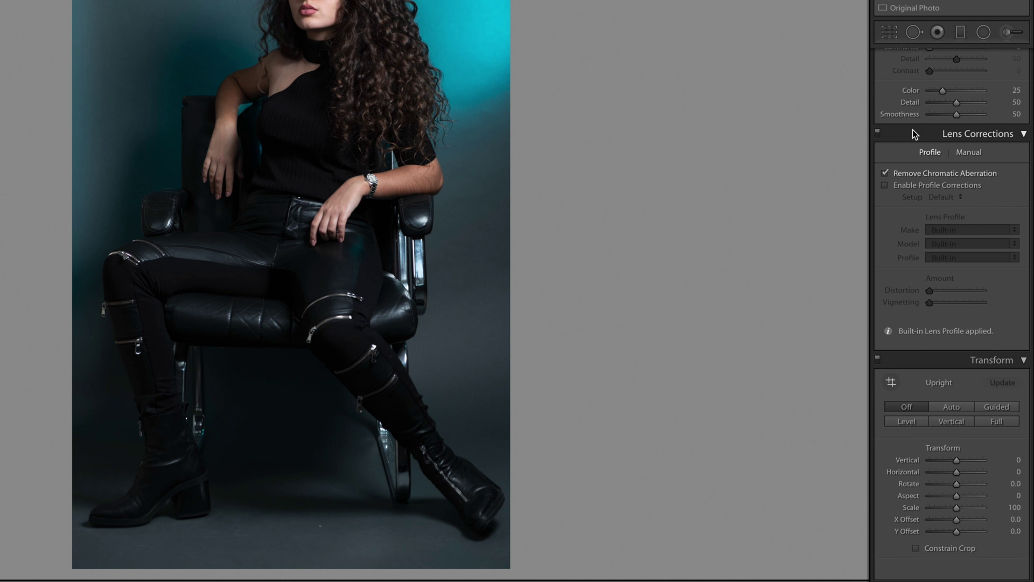
pyautogui.scroll(-8, 913, 130)
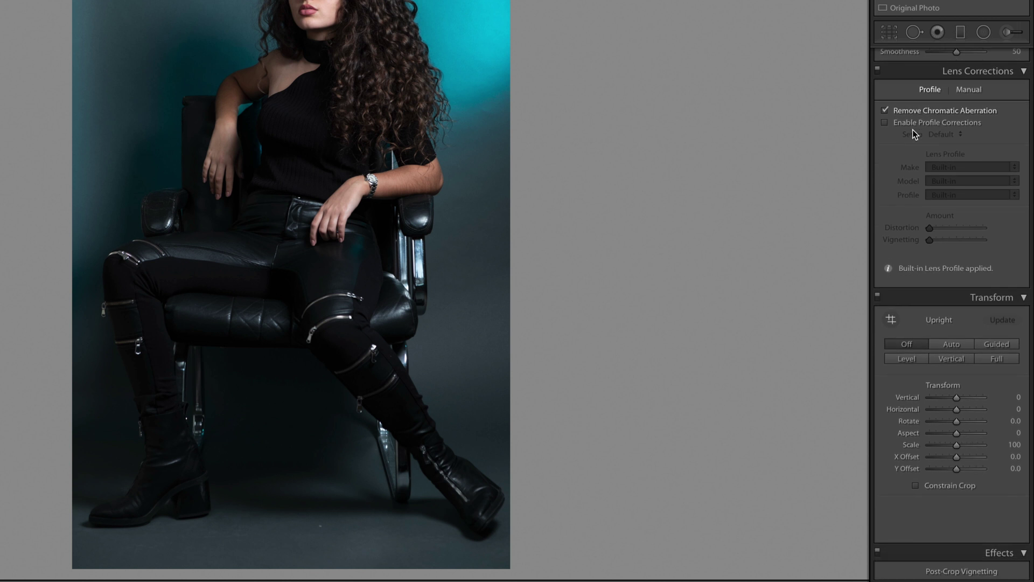
pyautogui.scroll(-5, 912, 129)
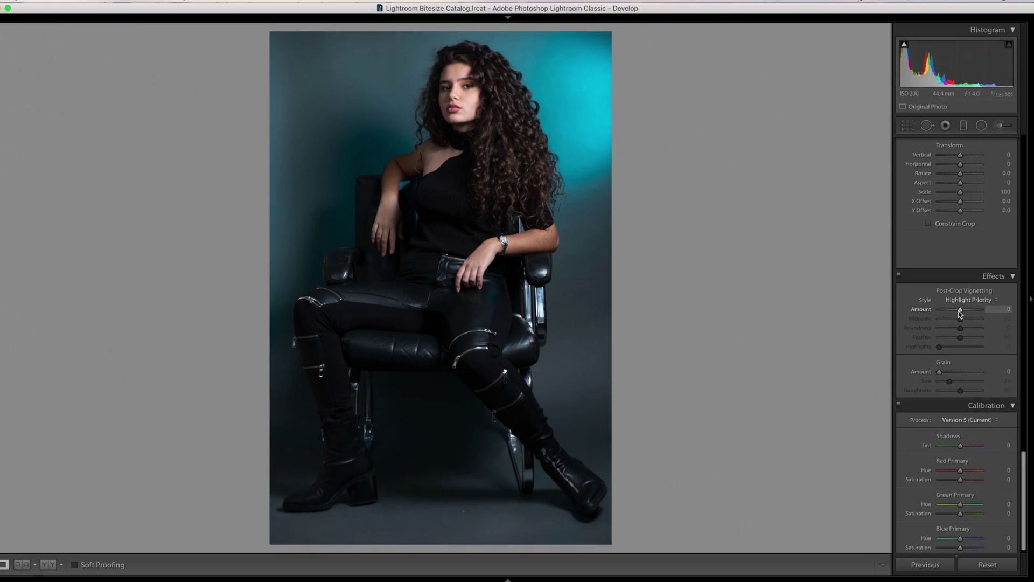
# Try a post-crop vignette with an amount of -43 on the photo, and reset the amount
pyautogui.moveTo(956, 267); pyautogui.dragTo(954, 268)
pyautogui.moveTo(958, 315); pyautogui.dragTo(951, 315)
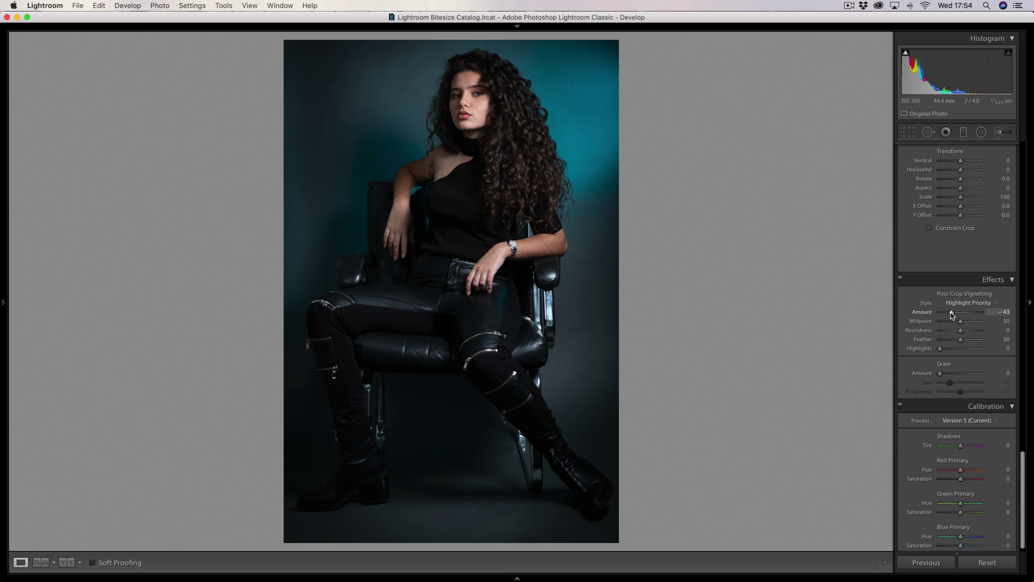
pyautogui.doubleClick(952, 315)
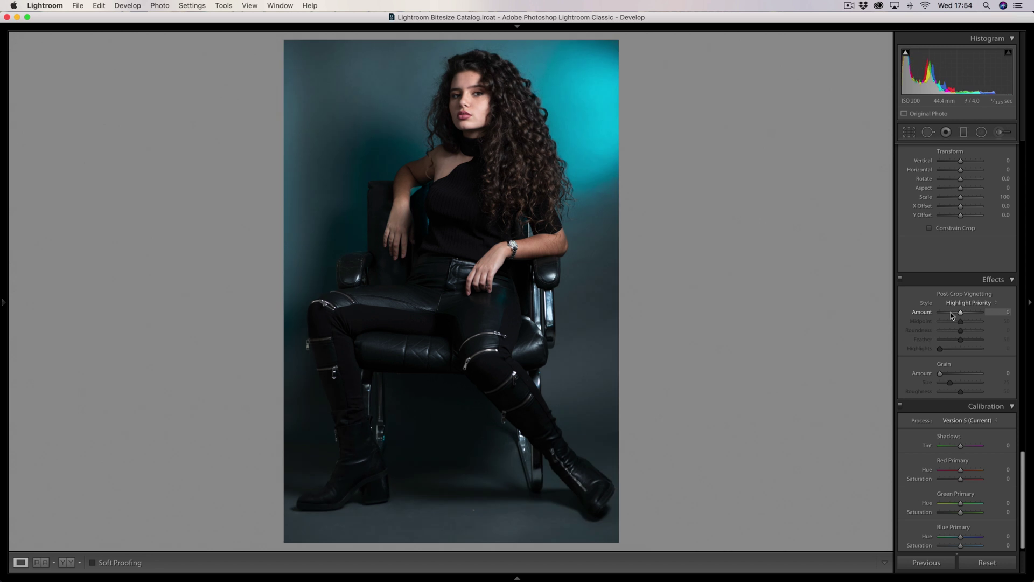
# Turn on Solo Mode for the Develop adjustment panels, starting from the Tone Curve panel
pyautogui.scroll(5, 951, 315)
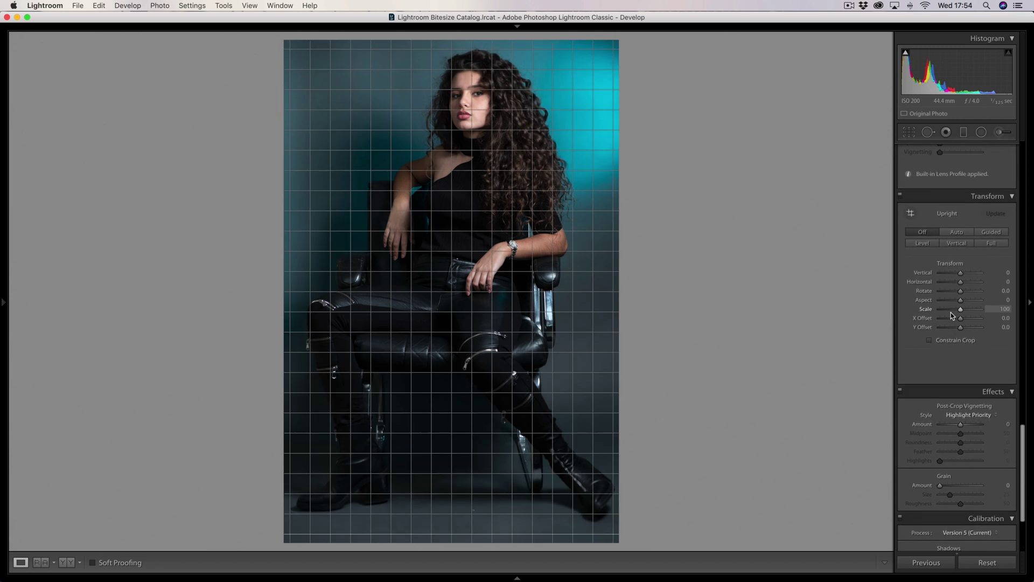
pyautogui.scroll(8, 951, 316)
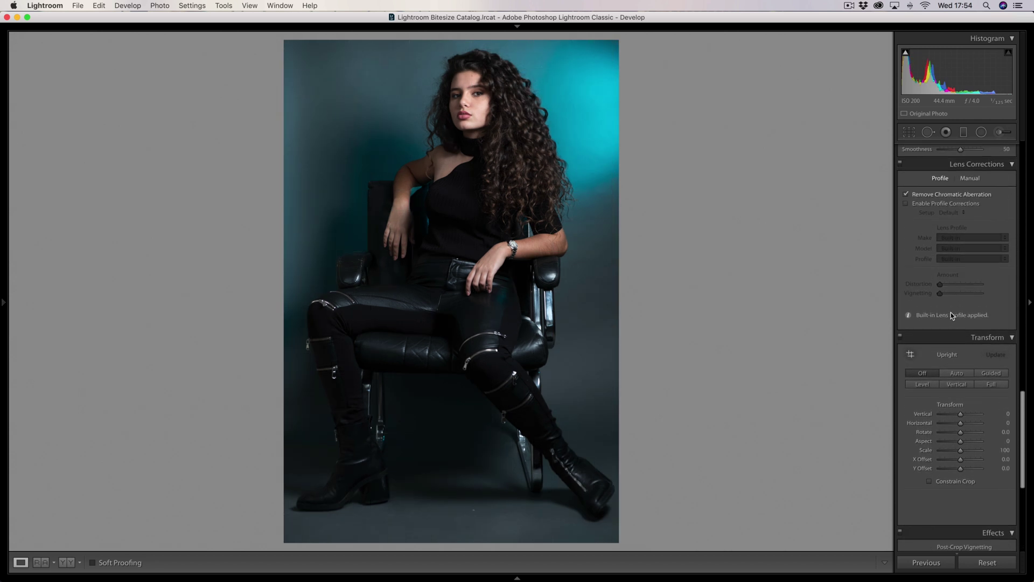
pyautogui.scroll(6, 951, 313)
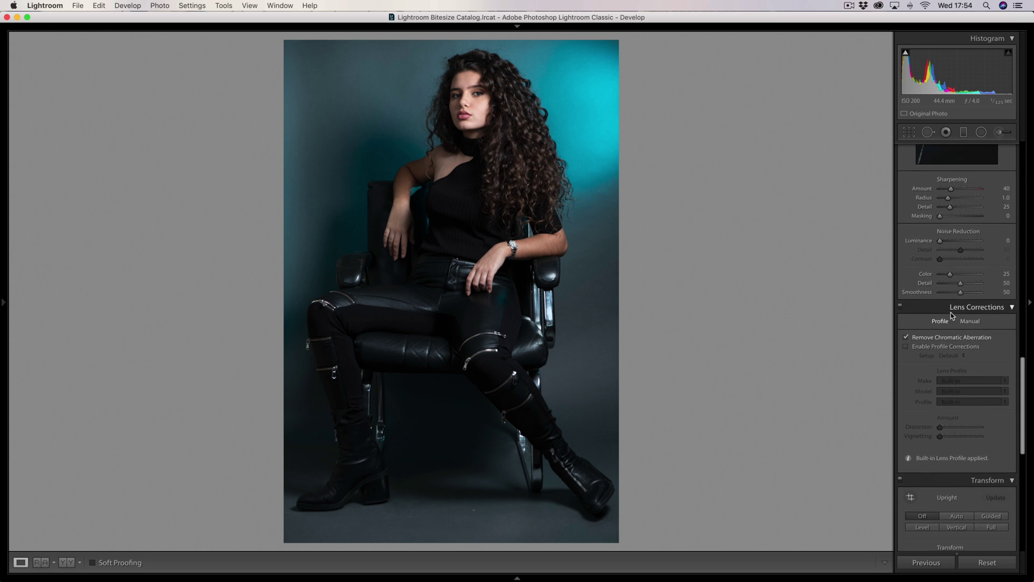
pyautogui.scroll(5, 951, 312)
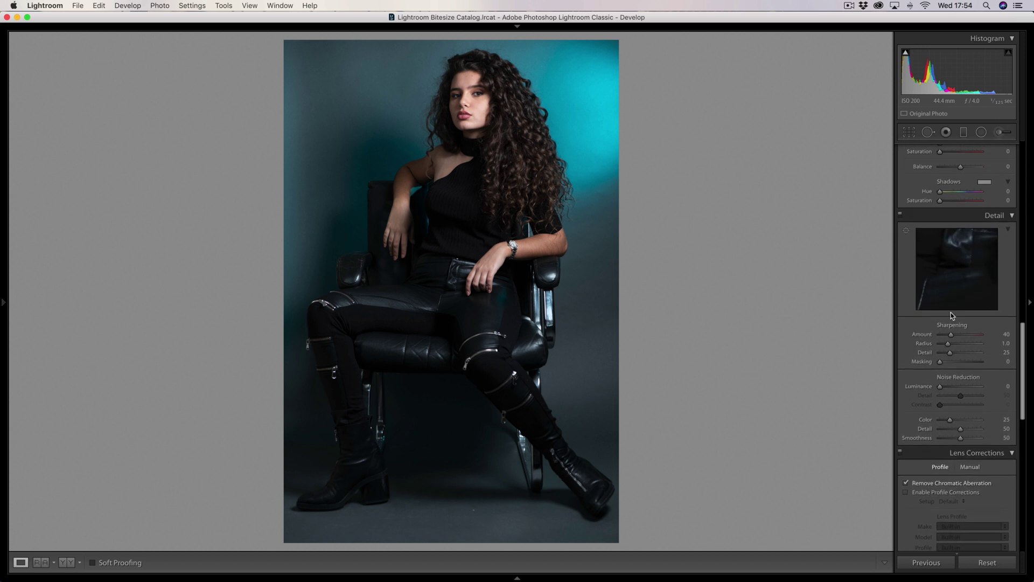
pyautogui.scroll(7, 951, 312)
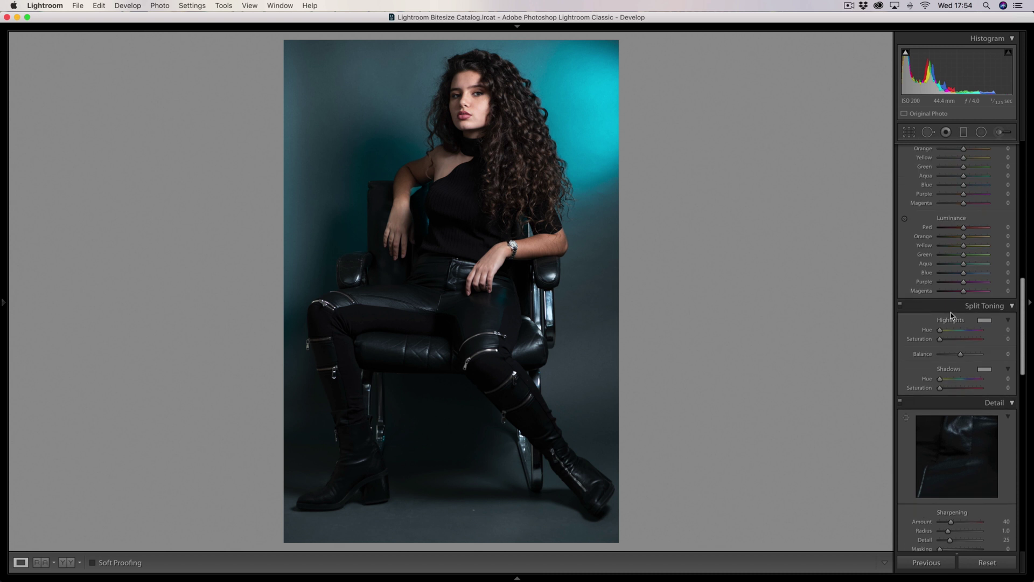
pyautogui.scroll(8, 951, 316)
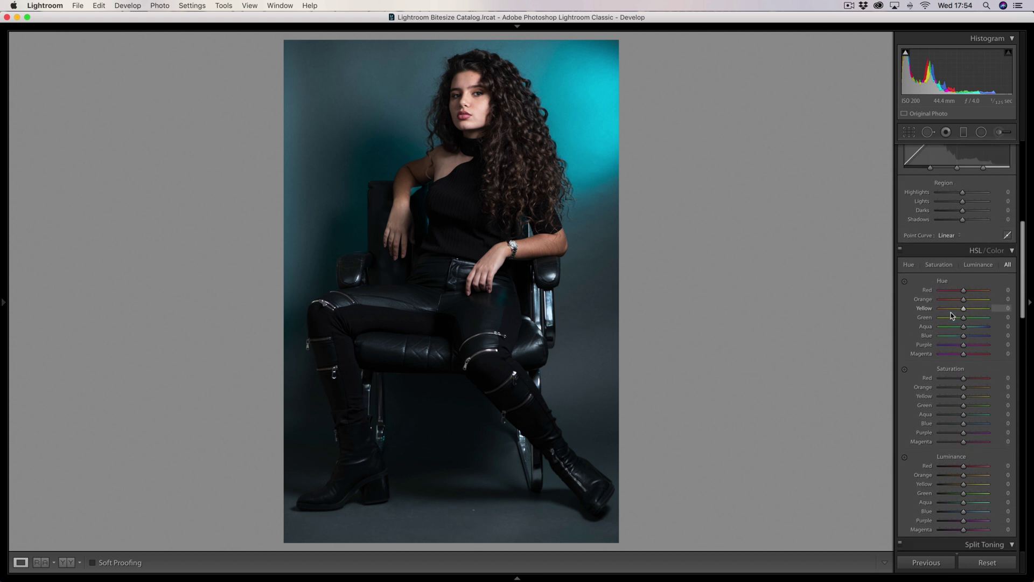
pyautogui.scroll(4, 951, 313)
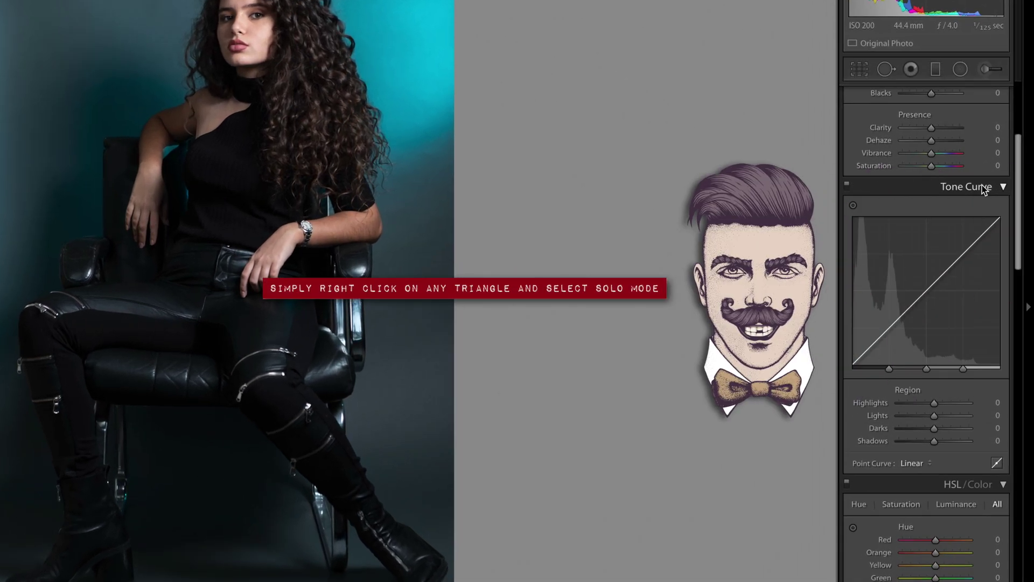
pyautogui.rightClick(1001, 187)
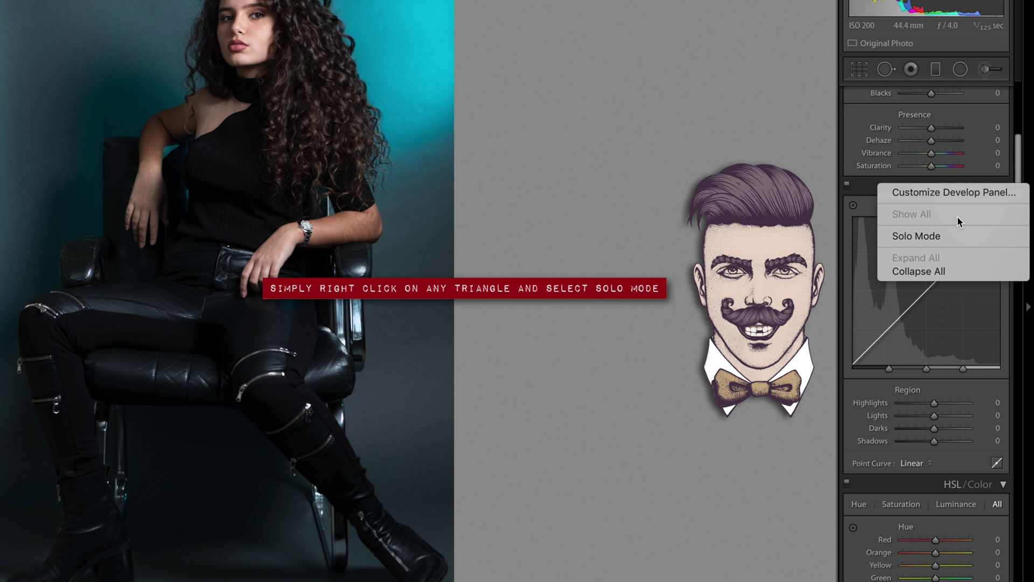
pyautogui.click(936, 238)
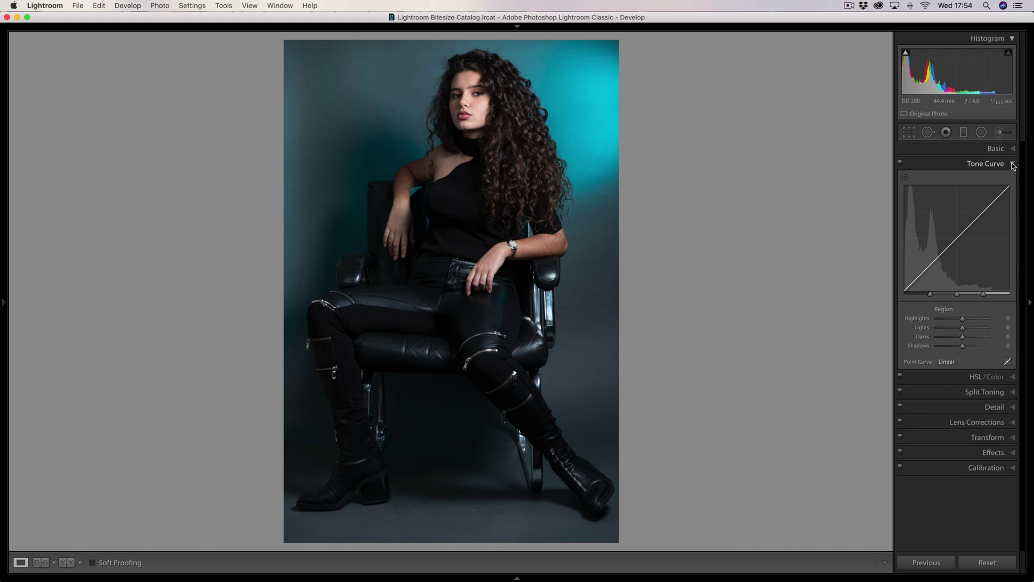
# Expand HSL/Color and use the Hue targeted adjustment on the teal backdrop, bringing Aqua to -27 and Blue to -74
pyautogui.click(977, 219)
pyautogui.click(975, 377)
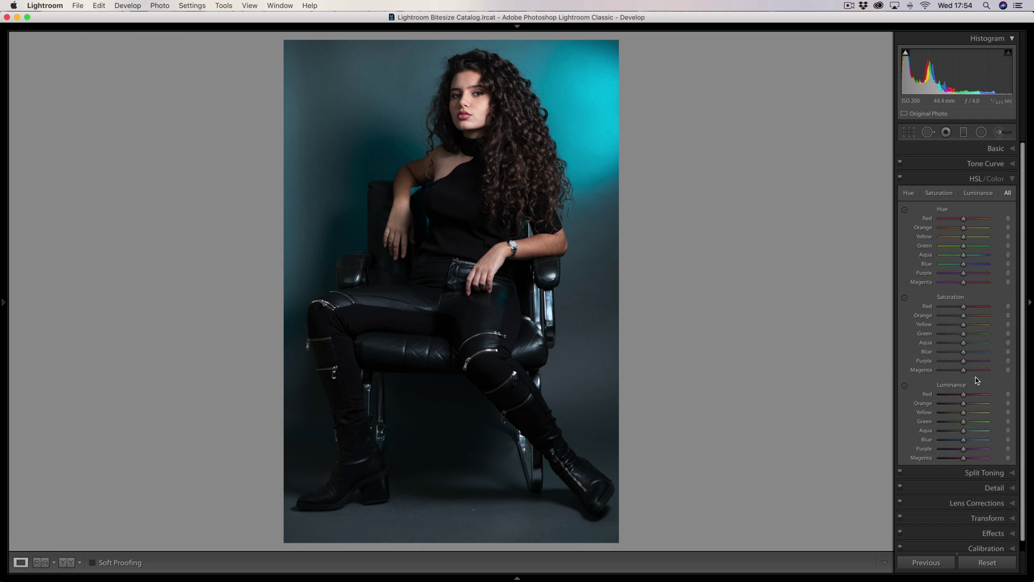
pyautogui.click(905, 210)
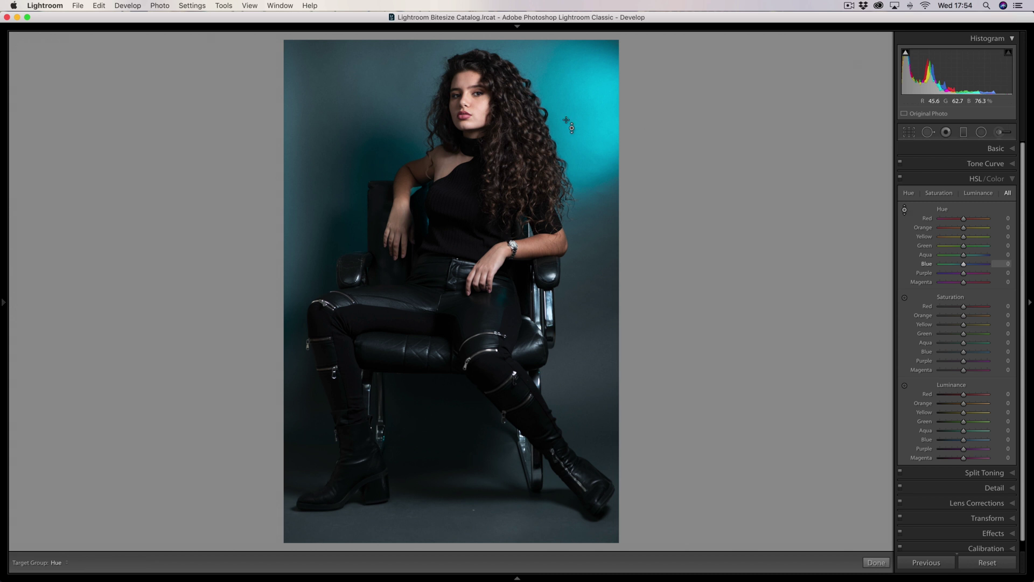
pyautogui.moveTo(572, 96); pyautogui.dragTo(572, 146)
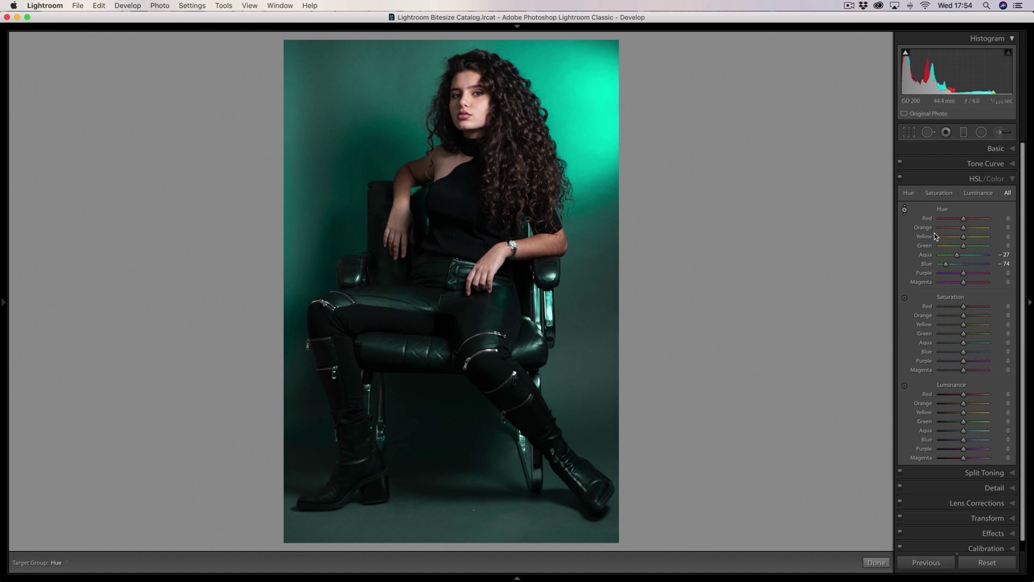
# Expand Effects, Lens Corrections, Detail, Split Toning, HSL/Color and Tone Curve one after another, and collapse Tone Curve
pyautogui.scroll(-2, 964, 350)
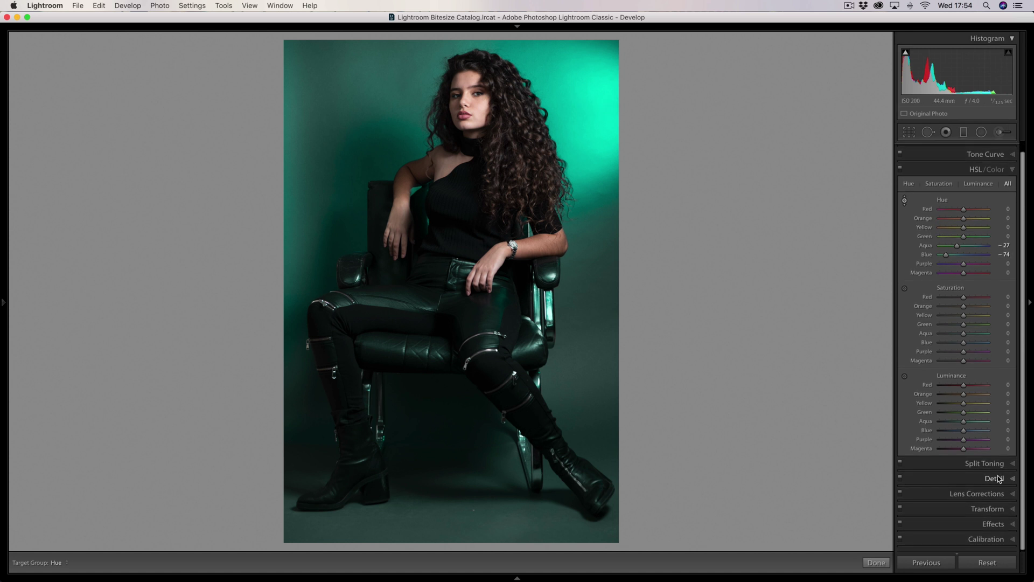
pyautogui.scroll(1, 987, 447)
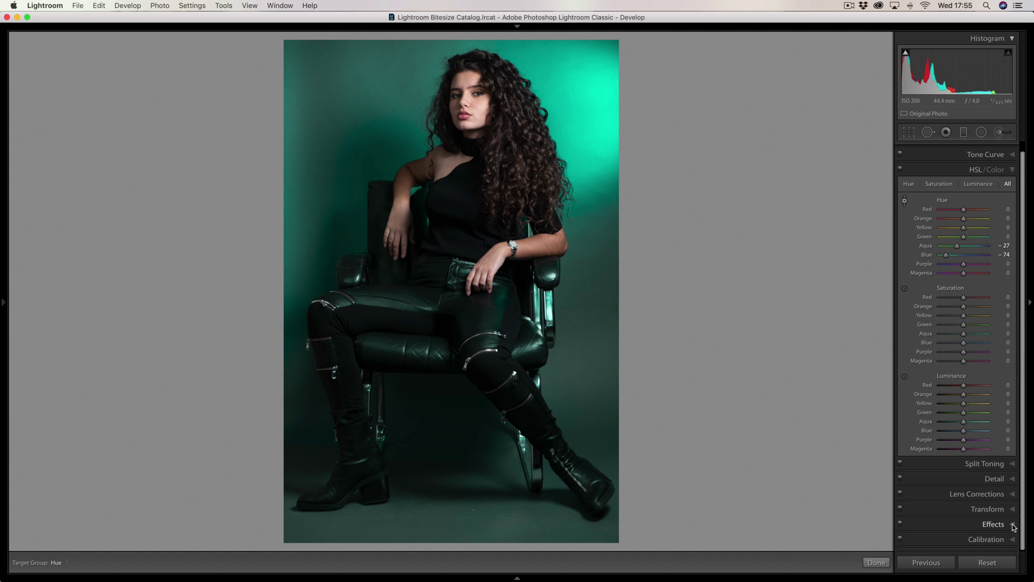
pyautogui.click(1014, 525)
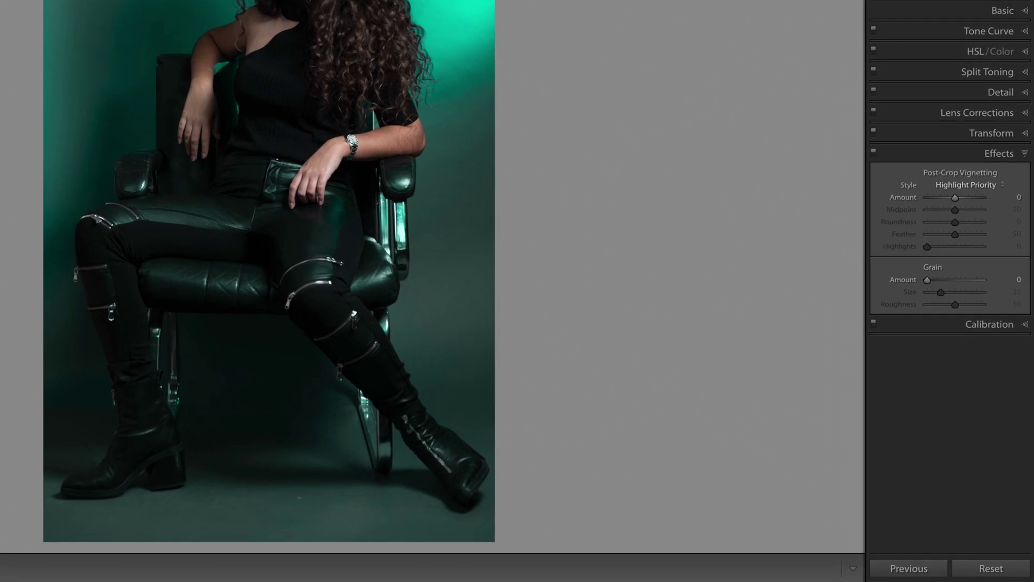
pyautogui.click(1025, 113)
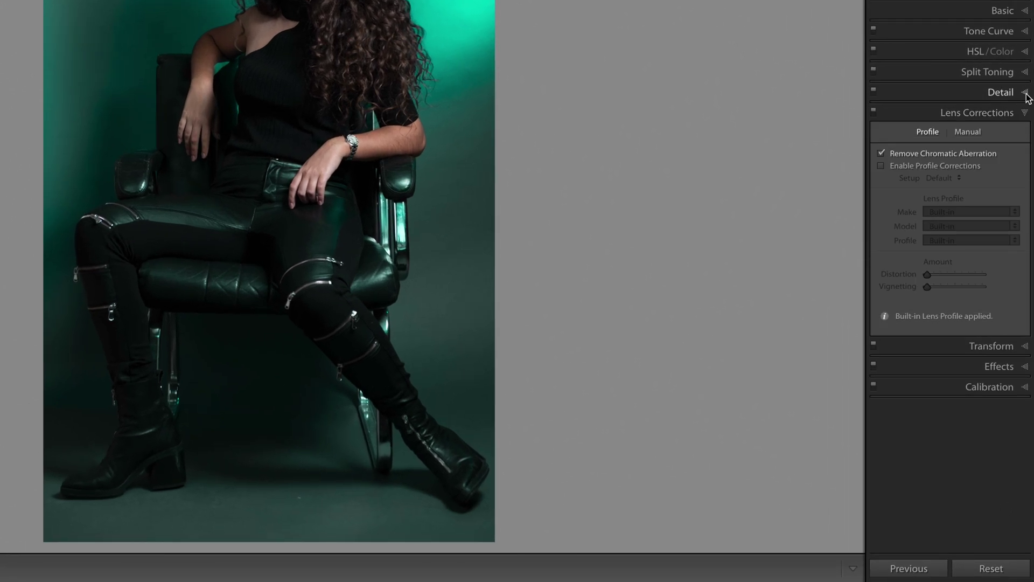
pyautogui.click(1026, 94)
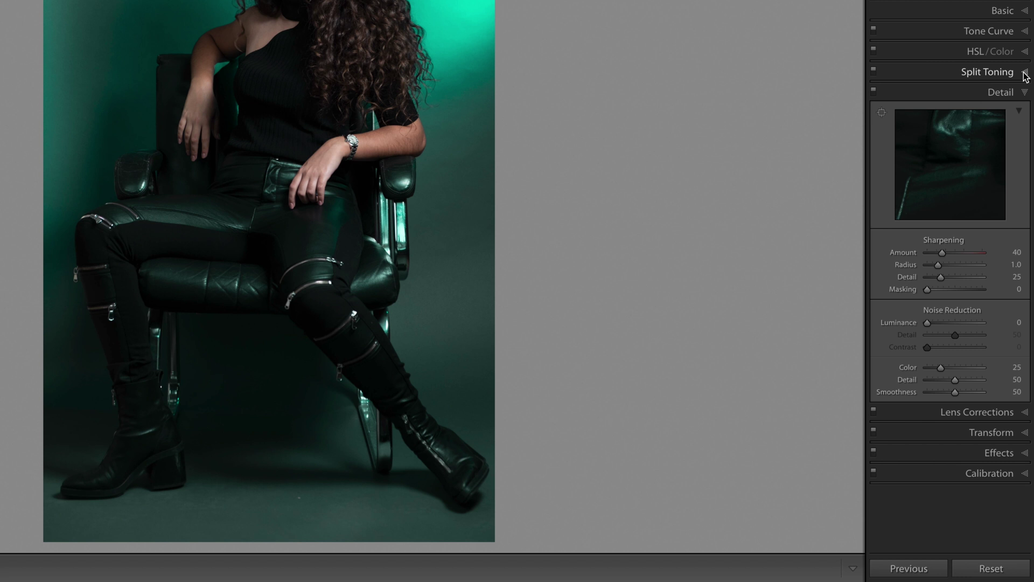
pyautogui.click(1025, 73)
pyautogui.click(1025, 53)
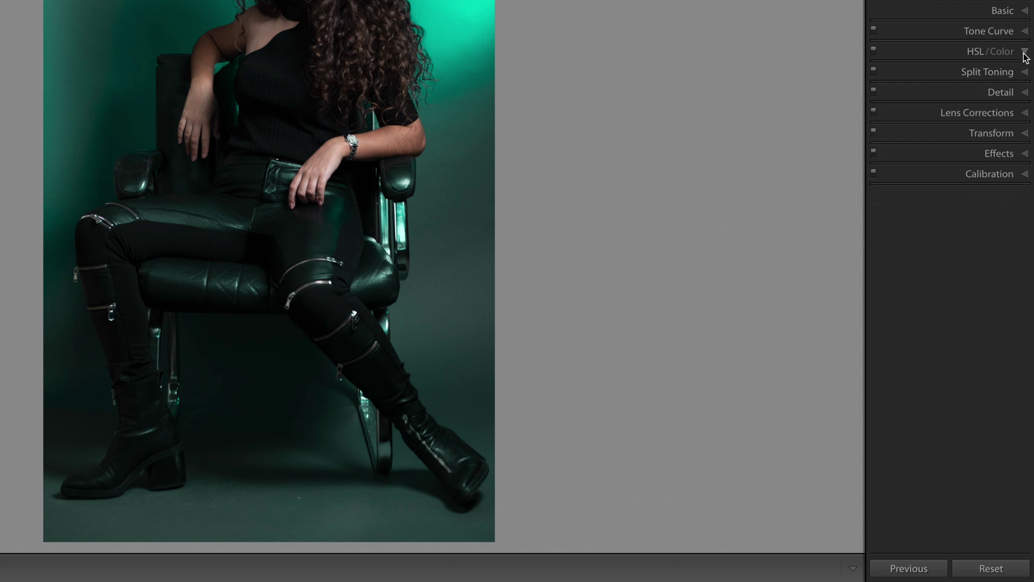
pyautogui.click(1025, 32)
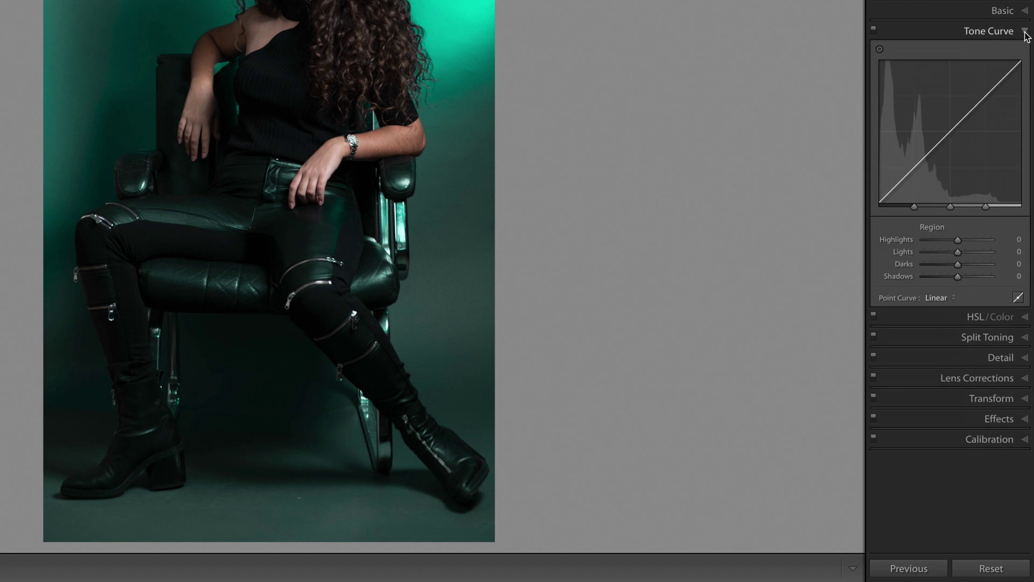
pyautogui.click(1025, 32)
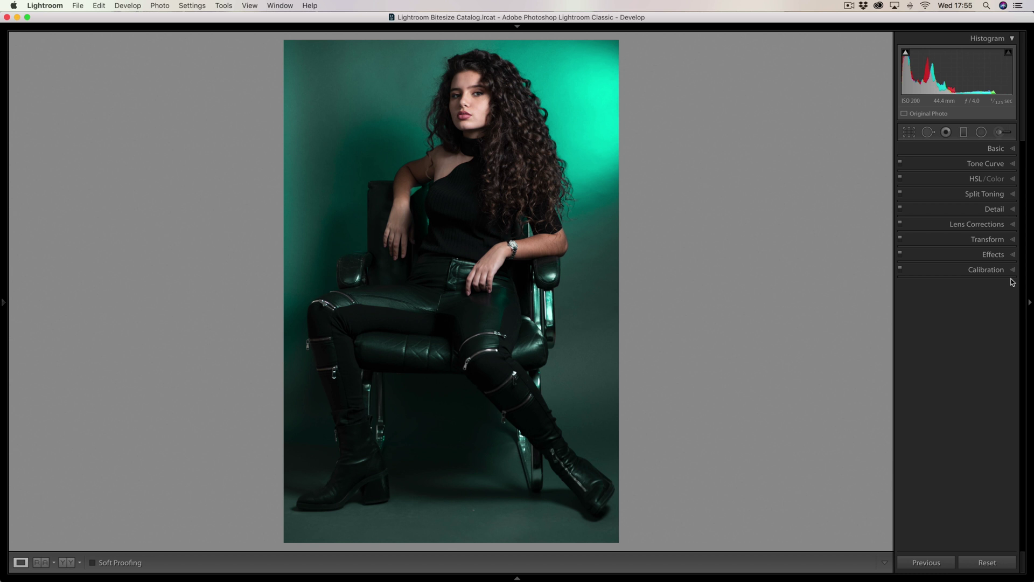
# Undo the last Hue adjustment on the photo's teal backdrop
pyautogui.press('cmd+z')
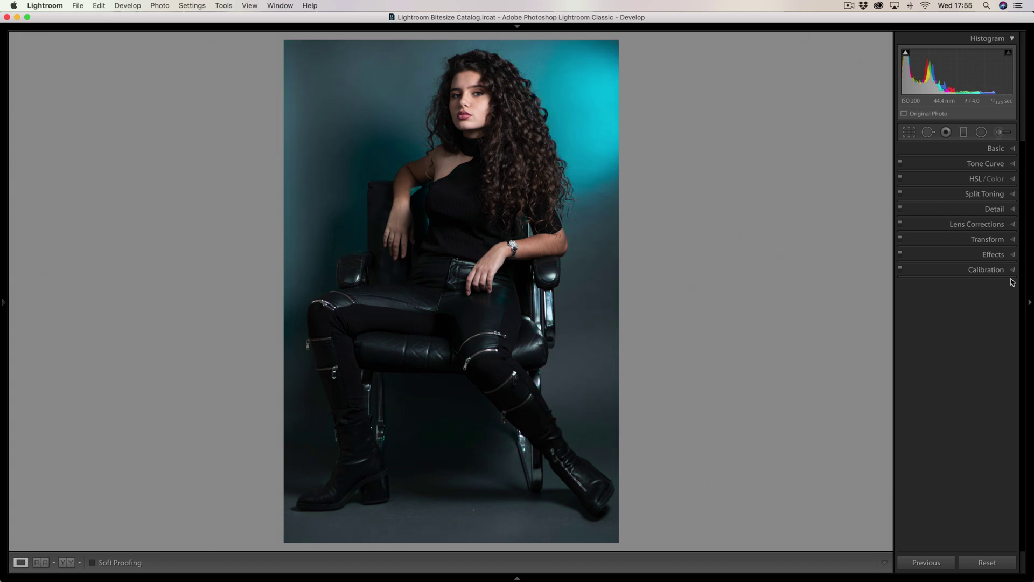
# Show the hidden module picker, Navigator and History side panels, and filmstrip again, and switch to the Library module
pyautogui.click(516, 27)
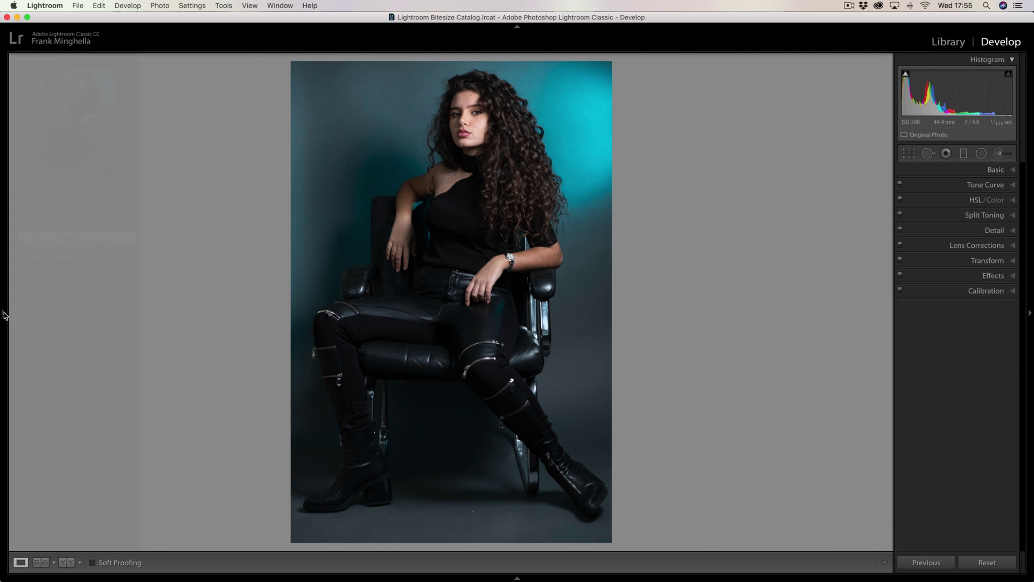
pyautogui.click(5, 315)
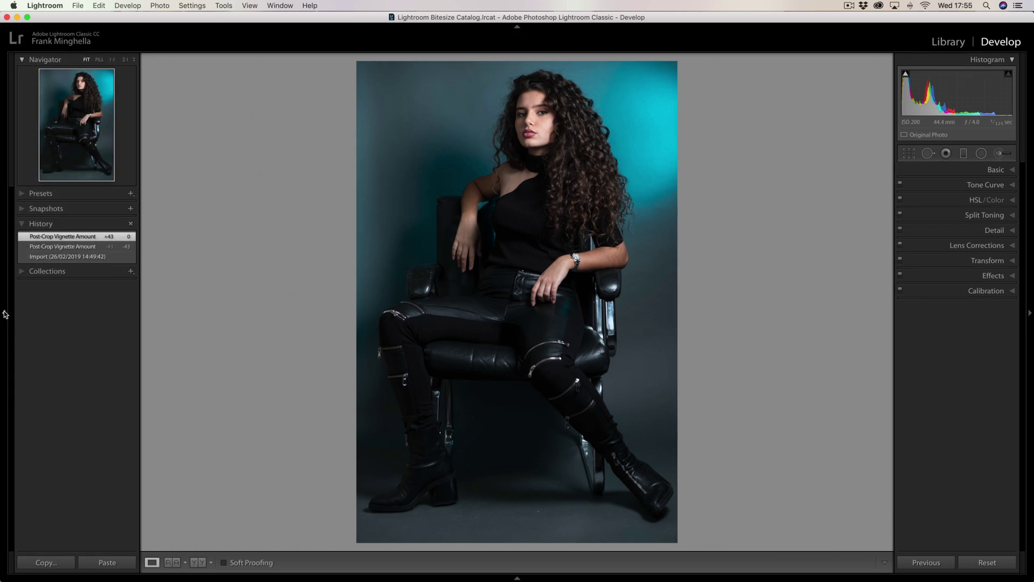
pyautogui.click(517, 578)
pyautogui.click(948, 42)
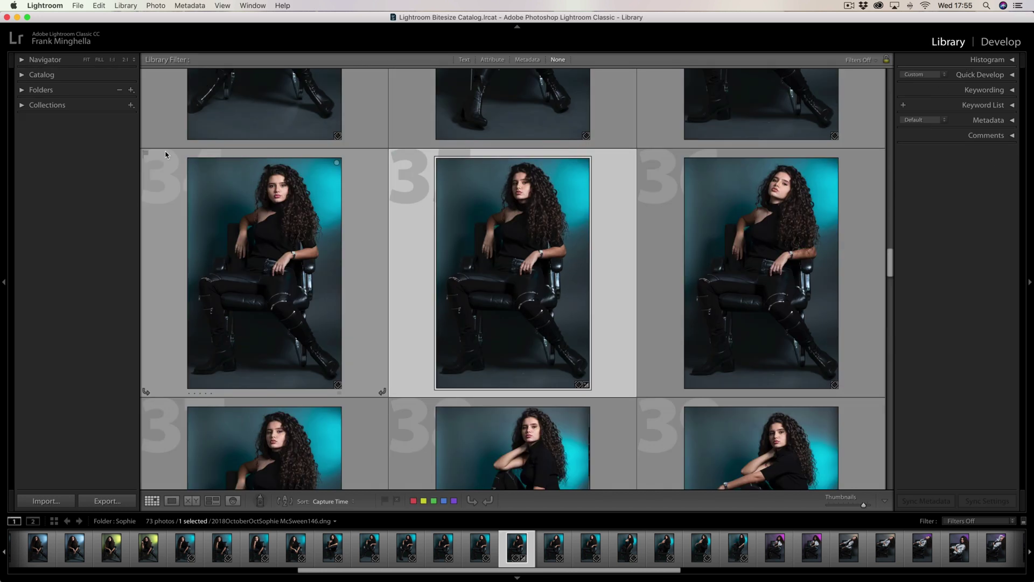
# Turn on Solo Mode for both Library side panel groups, starting from the Collections panel and the Comments panel
pyautogui.rightClick(23, 108)
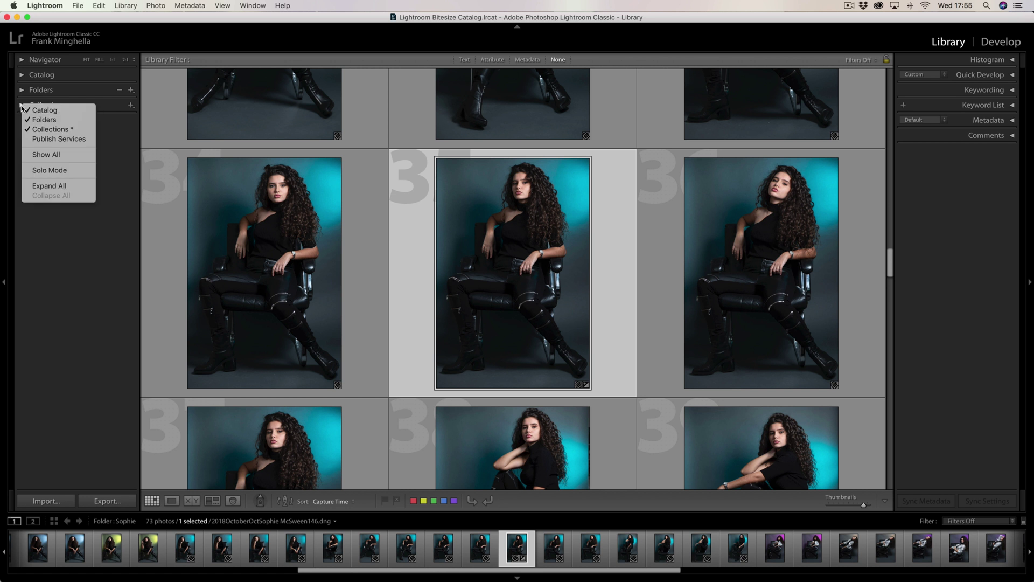
pyautogui.click(38, 172)
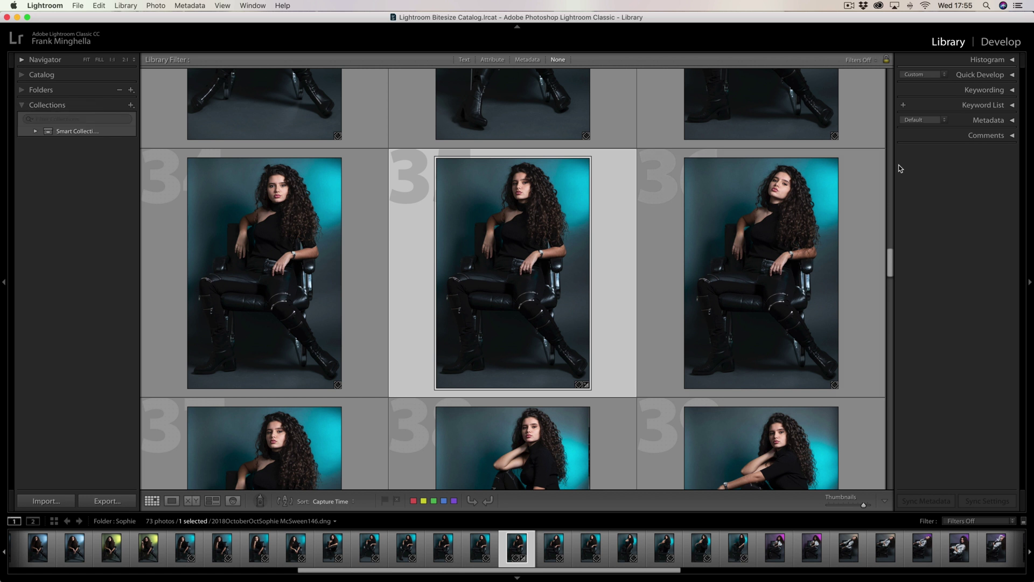
pyautogui.rightClick(1011, 138)
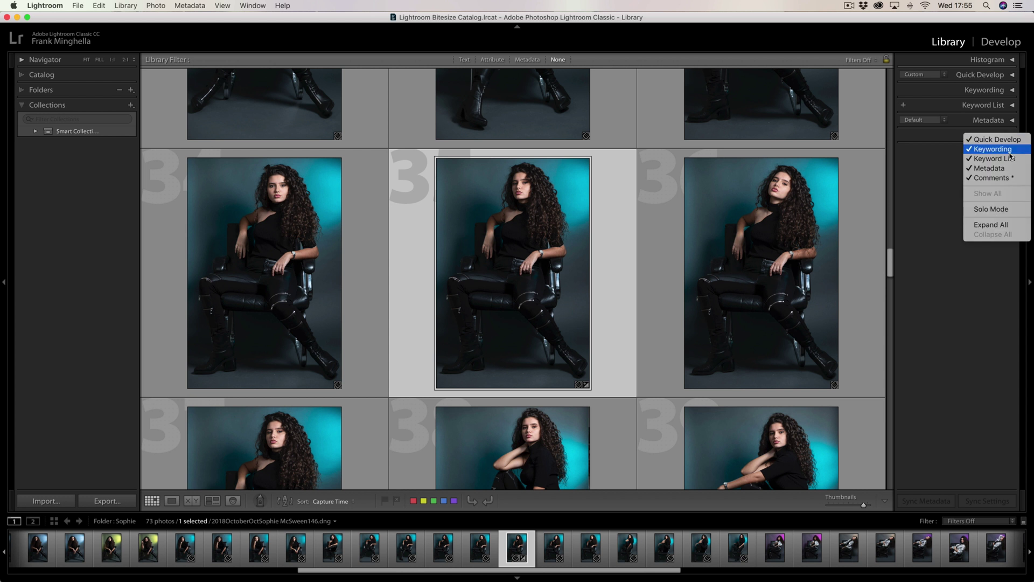
pyautogui.click(987, 214)
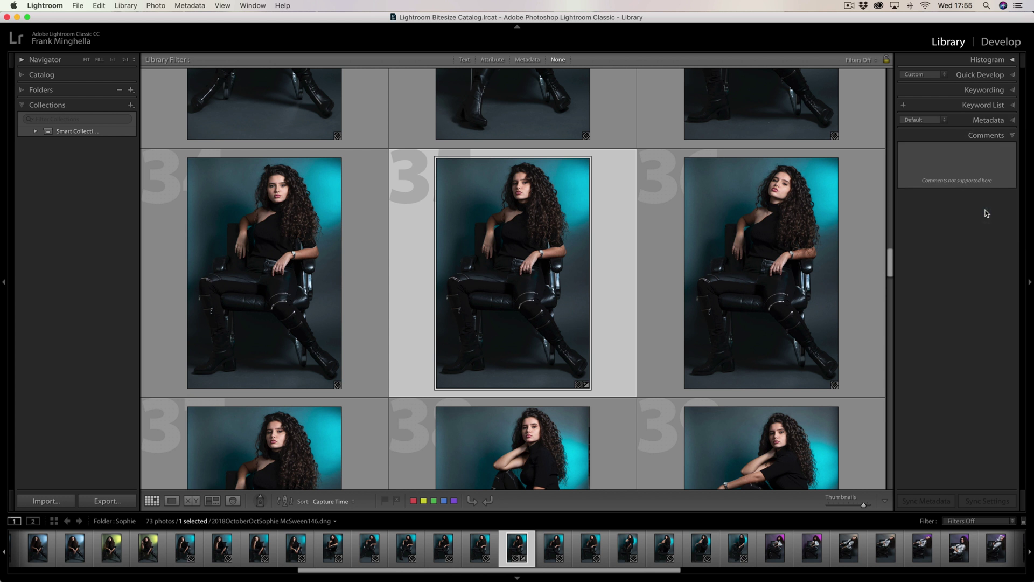
# Expand Metadata, Keyword List and Keywording one after another, and collapse Keywording
pyautogui.click(1012, 120)
pyautogui.click(1012, 106)
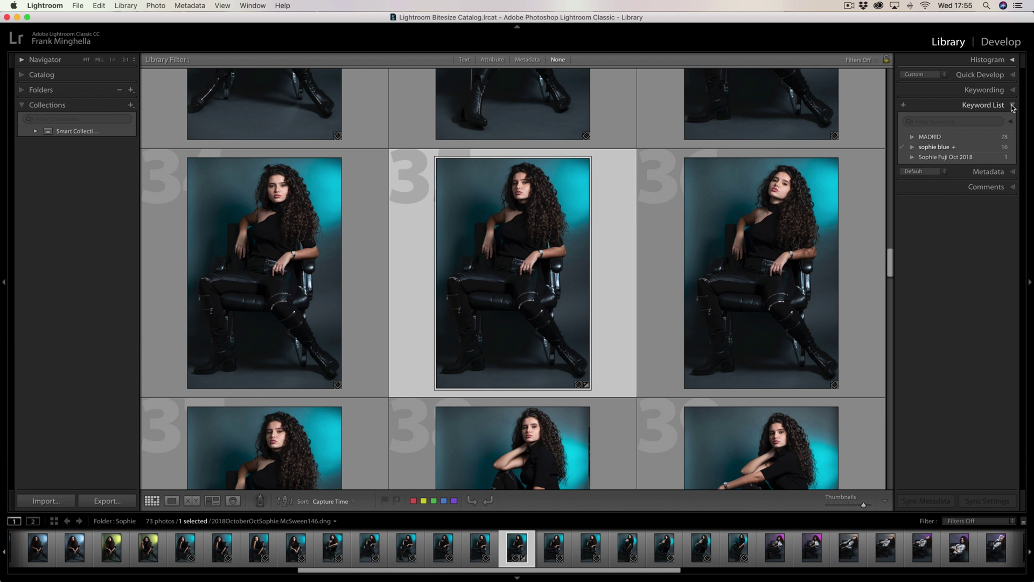
pyautogui.click(1013, 90)
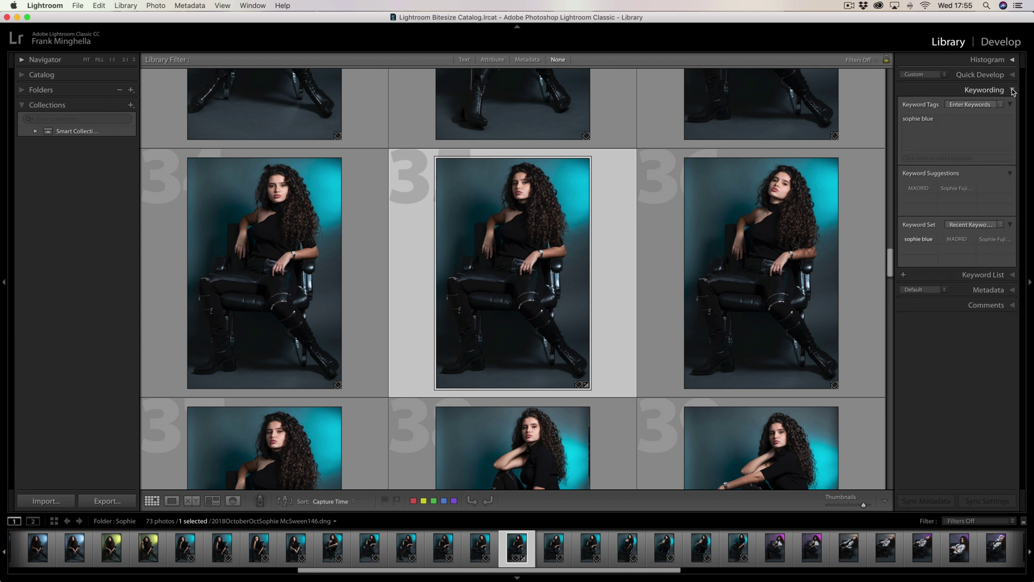
pyautogui.click(1013, 90)
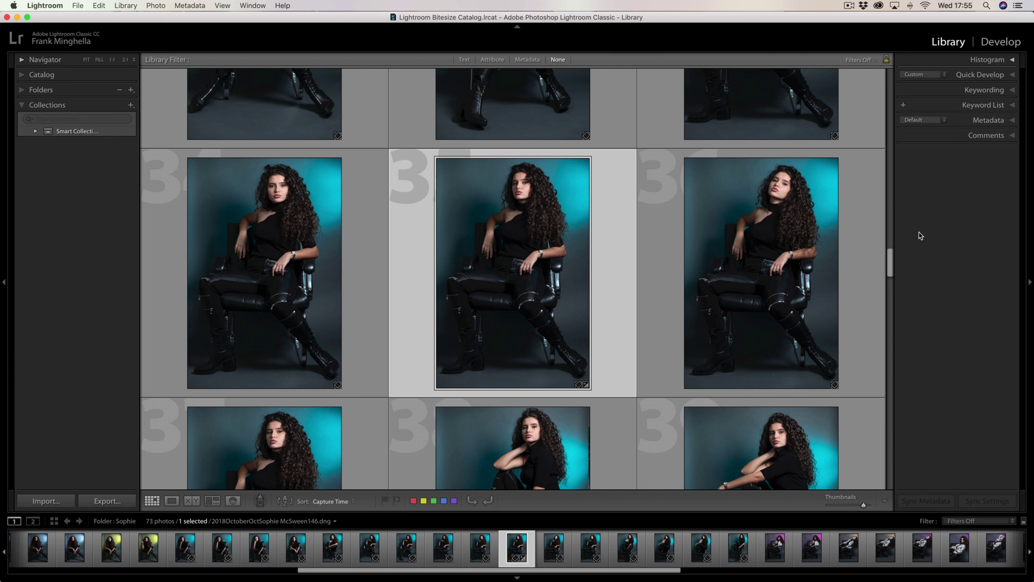